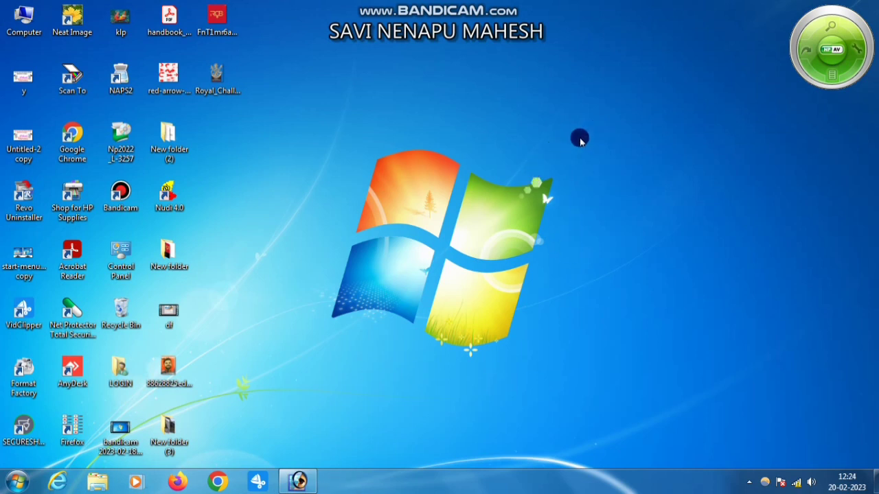
# Create a new 800 x 600 pixel RGB document at 72 pixels/inch with white contents and maximize its window
pyautogui.rightClick(590, 135)
pyautogui.click(625, 172)
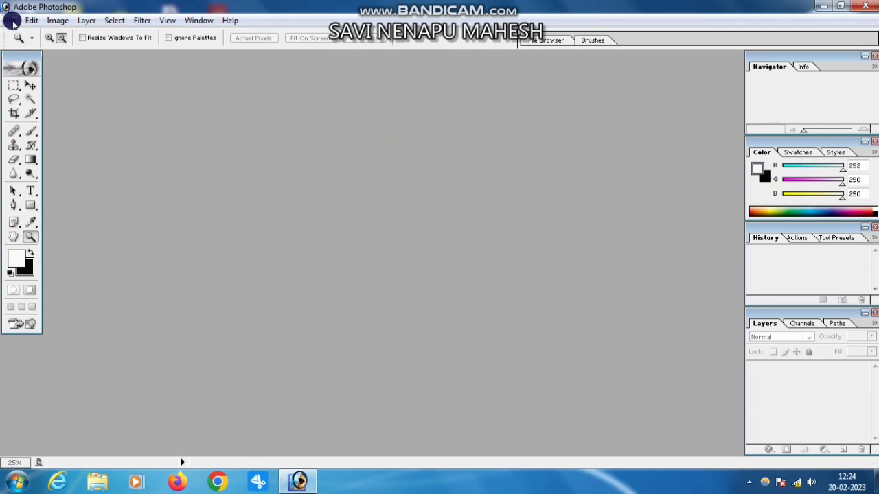
pyautogui.click(12, 21)
pyautogui.click(31, 35)
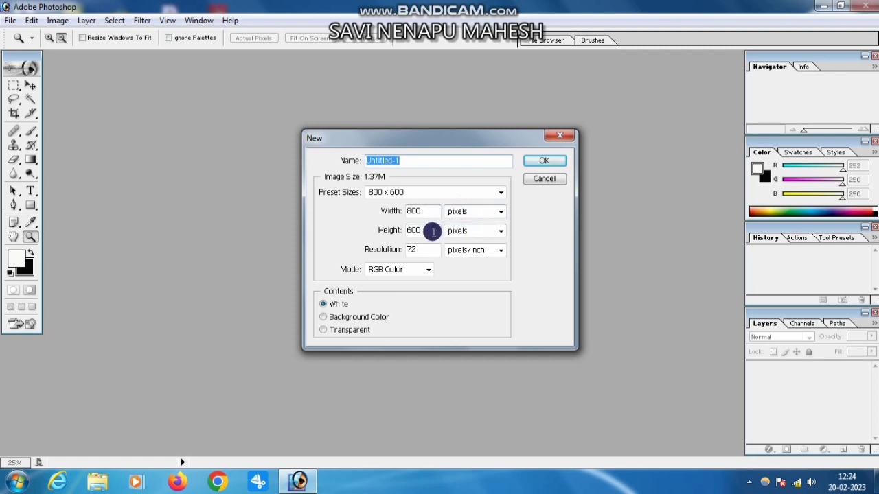
pyautogui.click(542, 162)
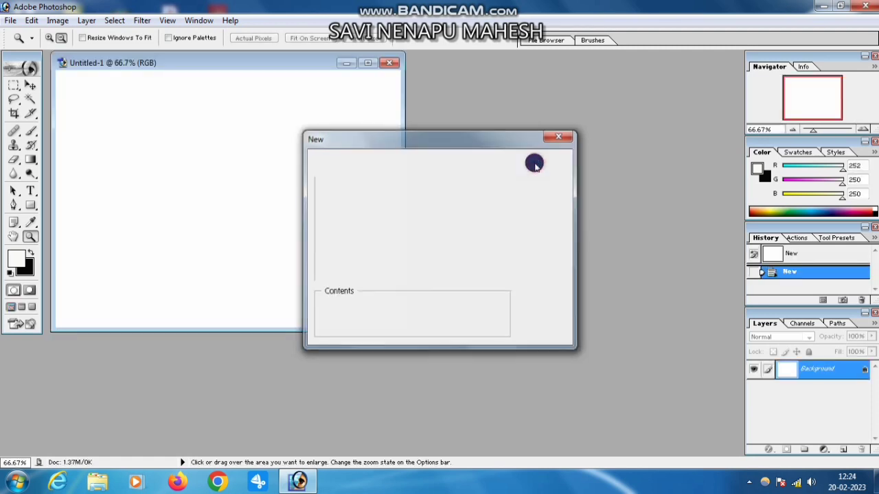
pyautogui.click(367, 63)
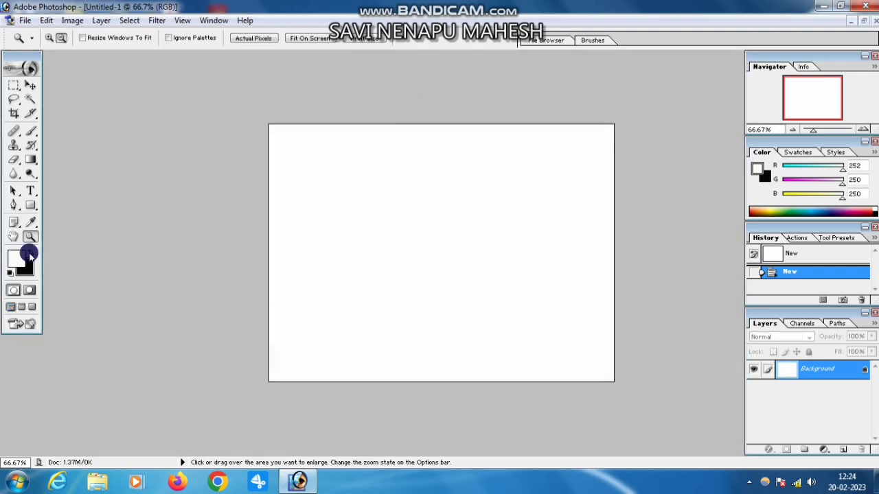
pyautogui.click(49, 38)
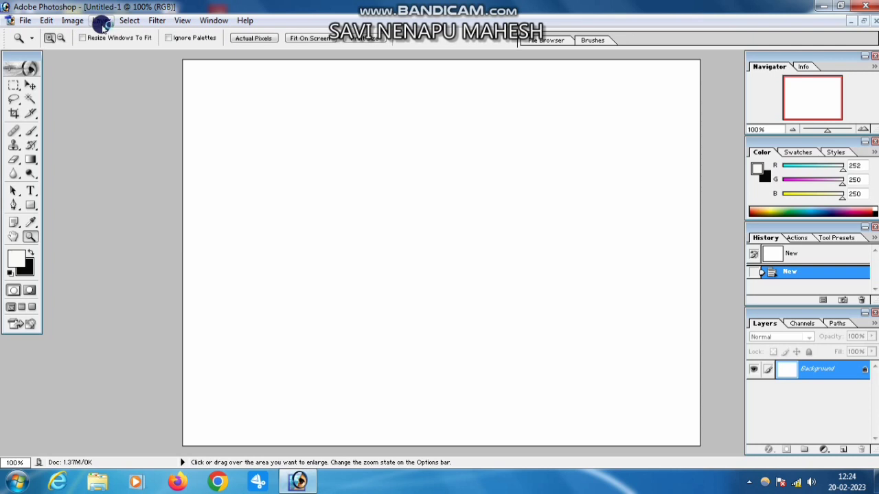
# Add a new layer above the background with Normal mode and 100% opacity
pyautogui.press('super+plus')
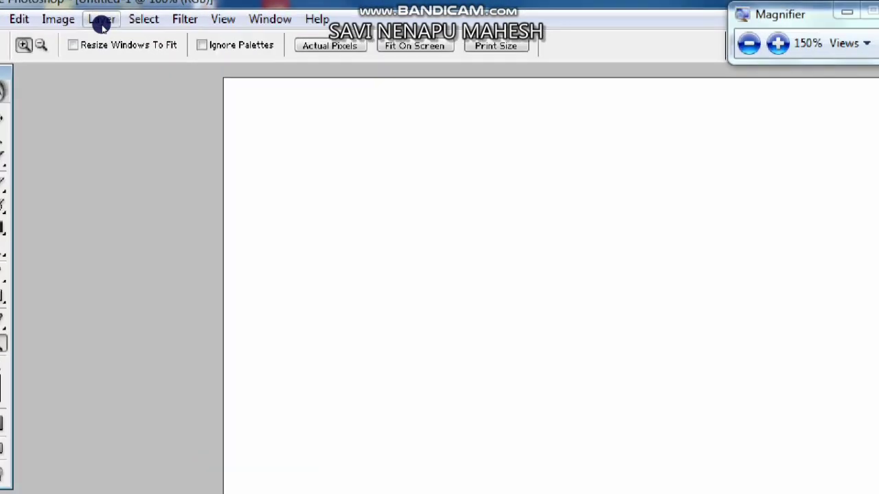
pyautogui.click(101, 23)
pyautogui.moveTo(120, 37)
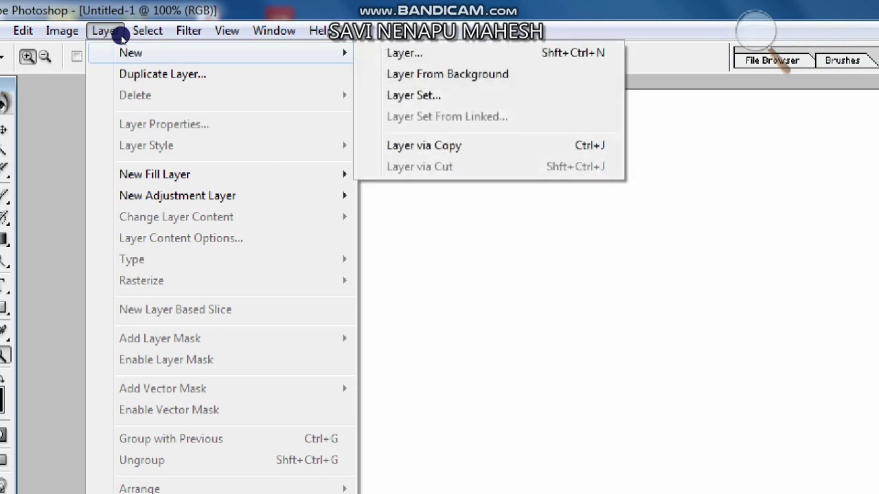
pyautogui.click(404, 53)
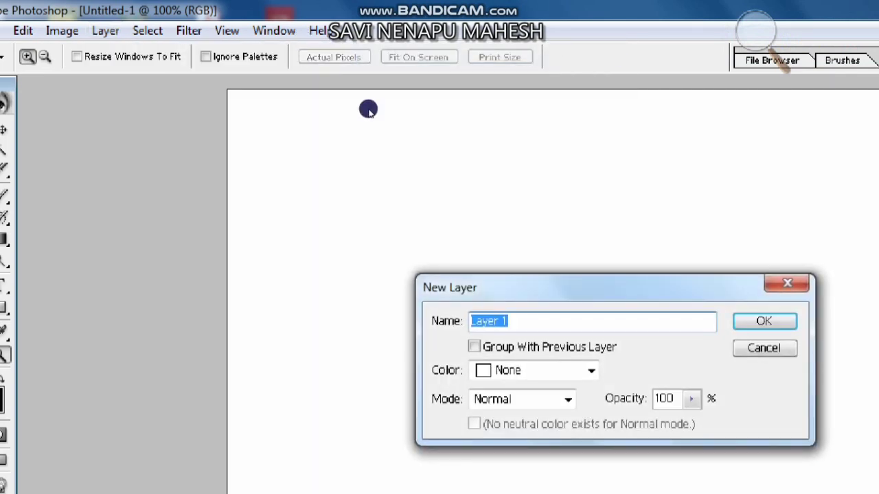
pyautogui.press('Return')
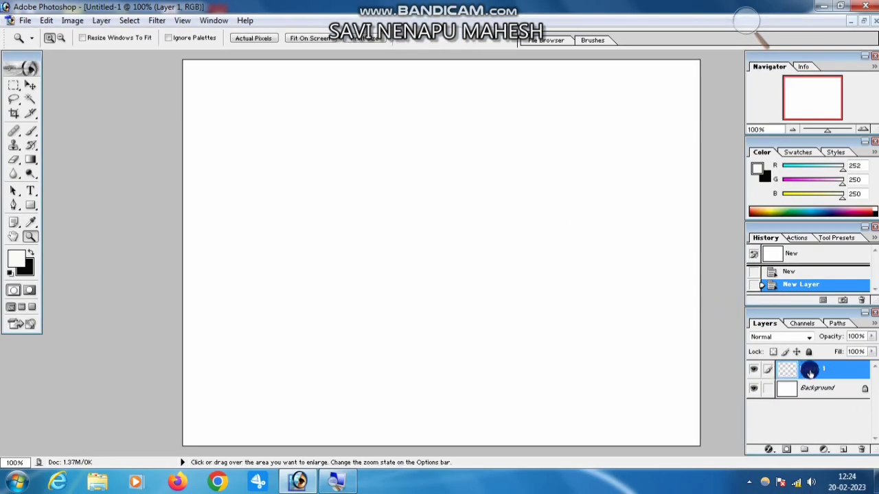
# Open the 3D Transform render filter on the new layer and draw a cube near the canvas's upper edge
pyautogui.click(157, 22)
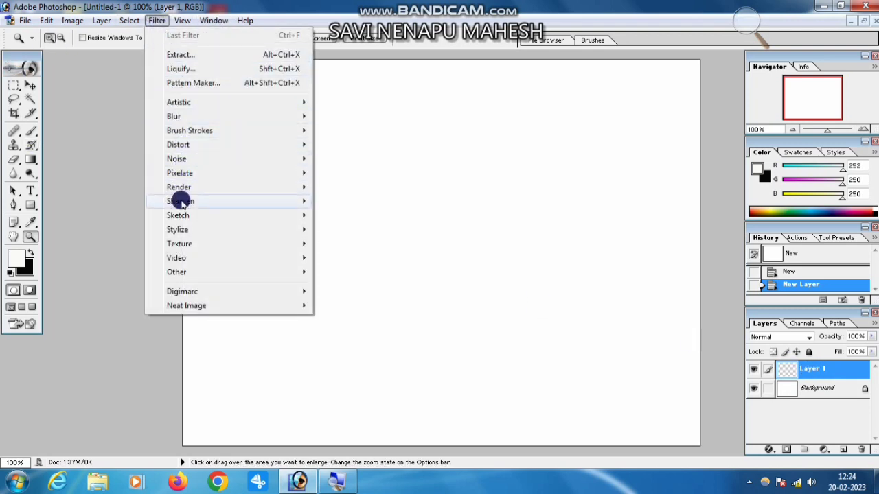
pyautogui.moveTo(187, 190)
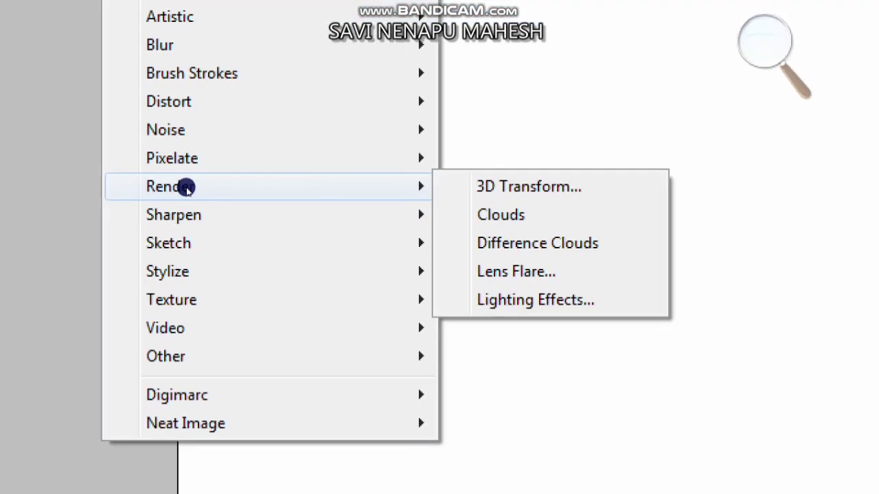
pyautogui.click(528, 187)
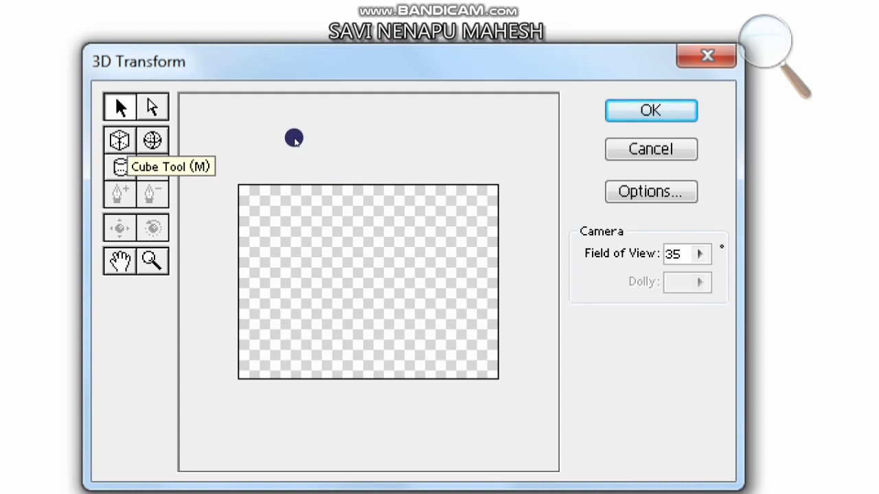
pyautogui.press('m')
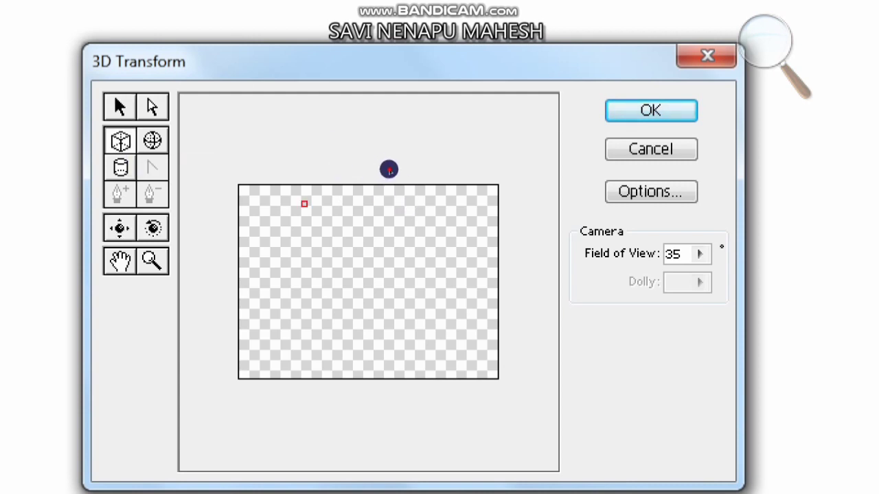
pyautogui.moveTo(389, 169); pyautogui.dragTo(432, 199)
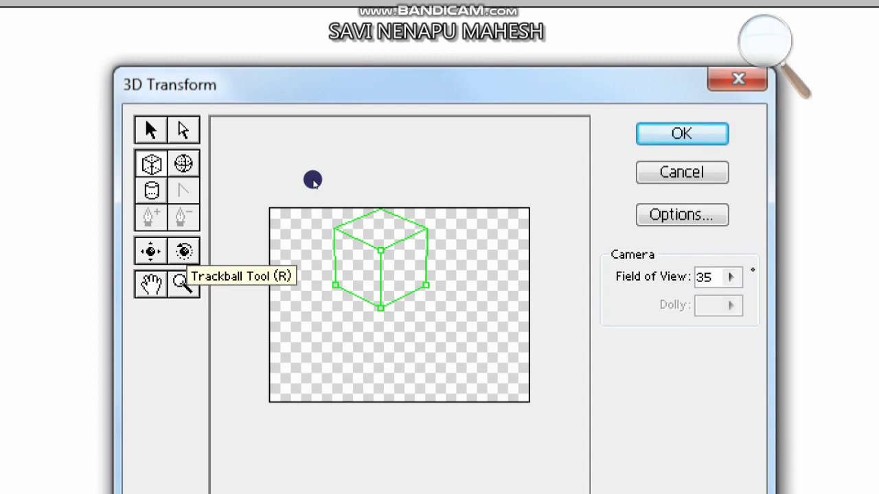
# Rotate the cube with the Trackball tool to expose its dark top face and apply the 3D Transform
pyautogui.press('r')
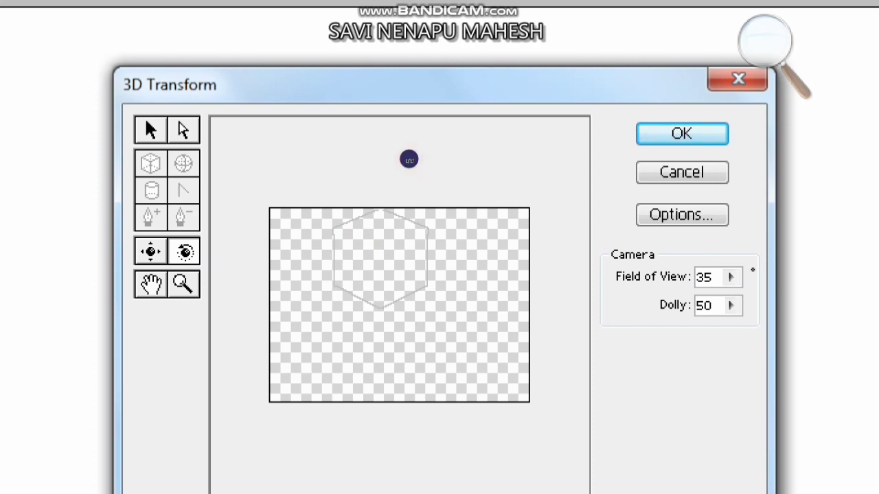
pyautogui.moveTo(410, 159); pyautogui.dragTo(407, 423)
pyautogui.moveTo(410, 335); pyautogui.dragTo(410, 372)
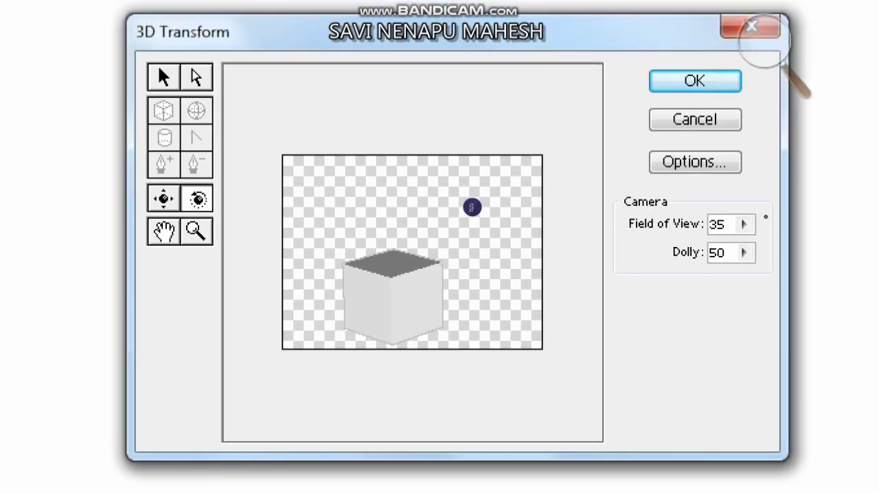
pyautogui.press('Return')
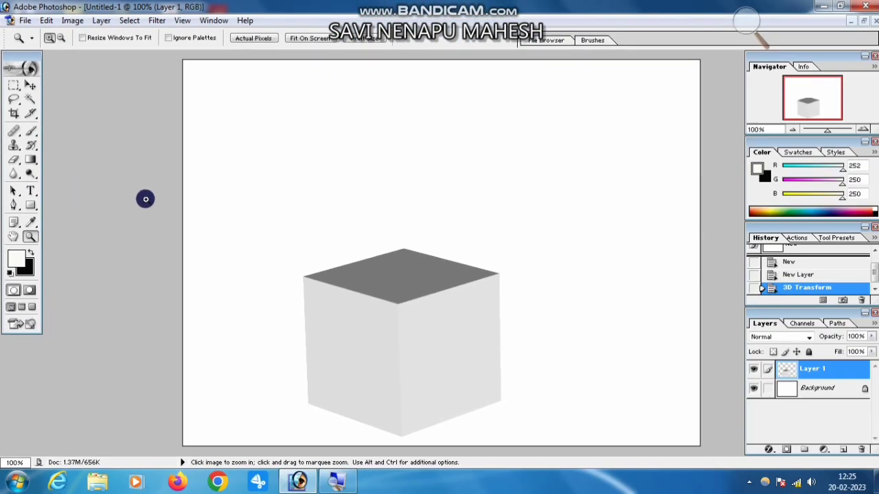
# Scale the cube up proportionally to about 197% and shift it slightly to sit centered on the canvas
pyautogui.click(31, 85)
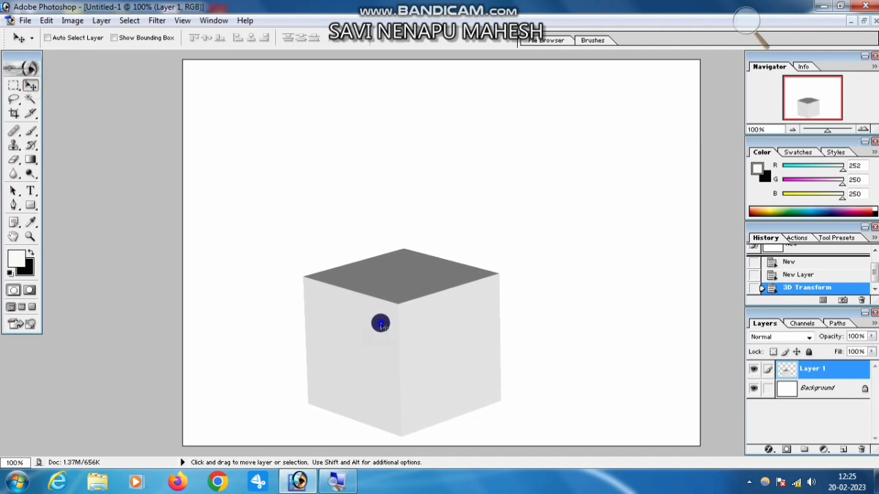
pyautogui.hotkey('ctrl', 't')
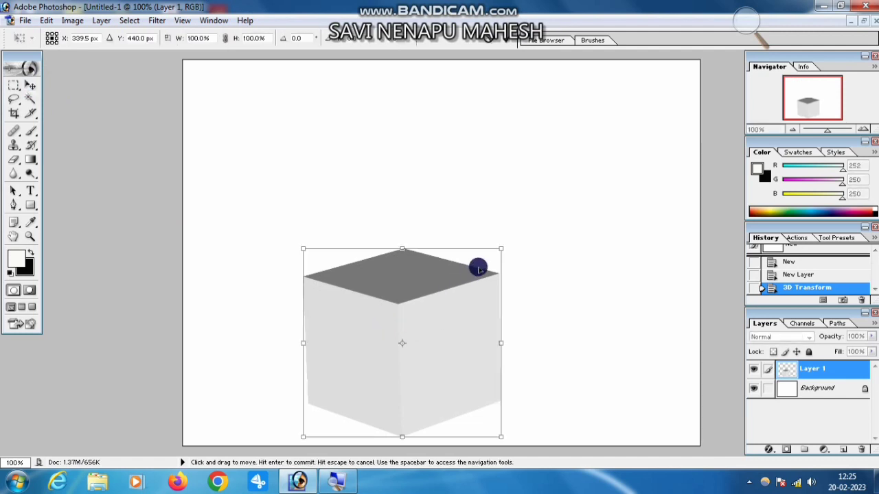
pyautogui.moveTo(501, 246); pyautogui.dragTo(598, 84)
pyautogui.moveTo(304, 122); pyautogui.dragTo(221, 92)
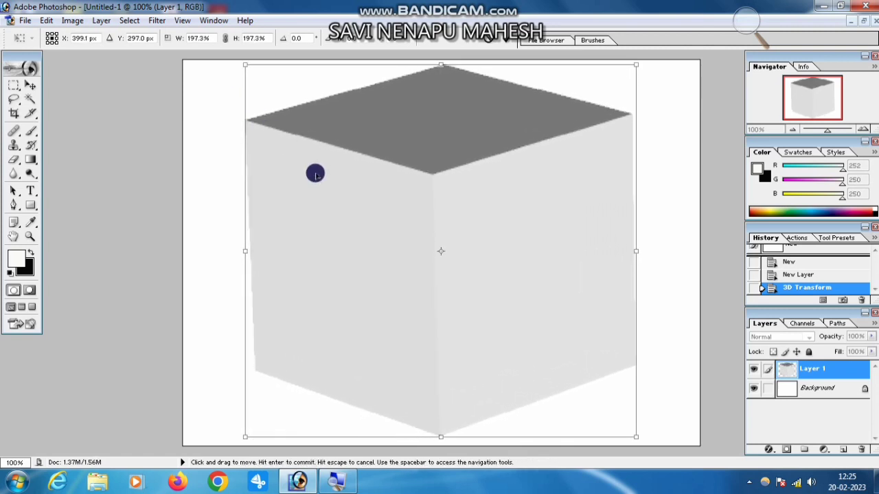
pyautogui.press('Return')
pyautogui.moveTo(314, 172); pyautogui.dragTo(306, 182)
pyautogui.press('z')
pyautogui.click(410, 197)
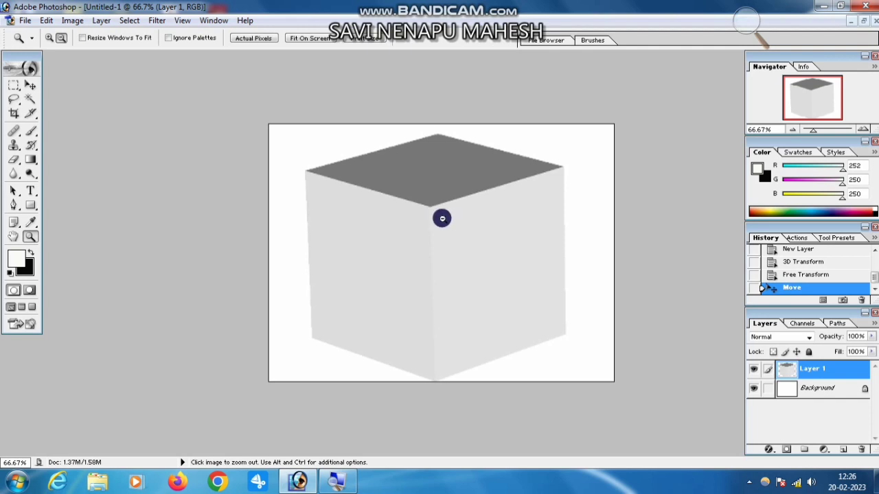
# Open rdt.psd and place its window so the cube document stays partly in view
pyautogui.hotkey('ctrl', 'o')
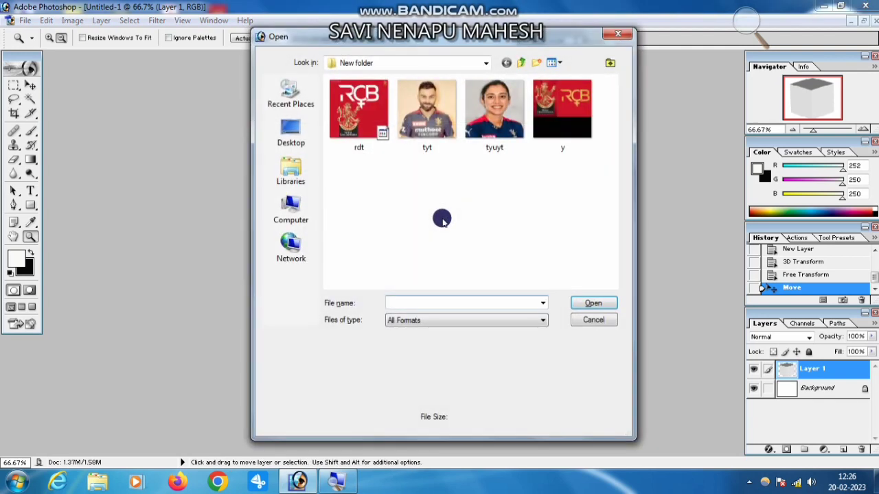
pyautogui.click(361, 118)
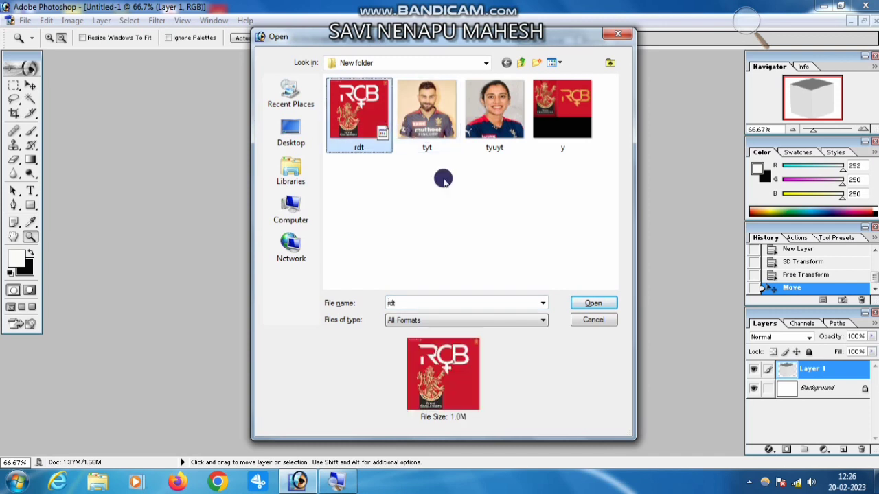
pyautogui.click(581, 303)
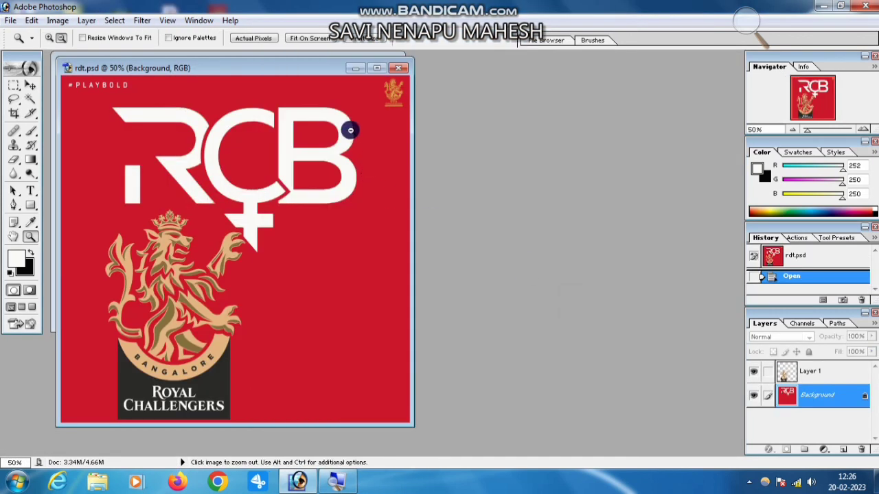
pyautogui.moveTo(308, 68); pyautogui.dragTo(520, 95)
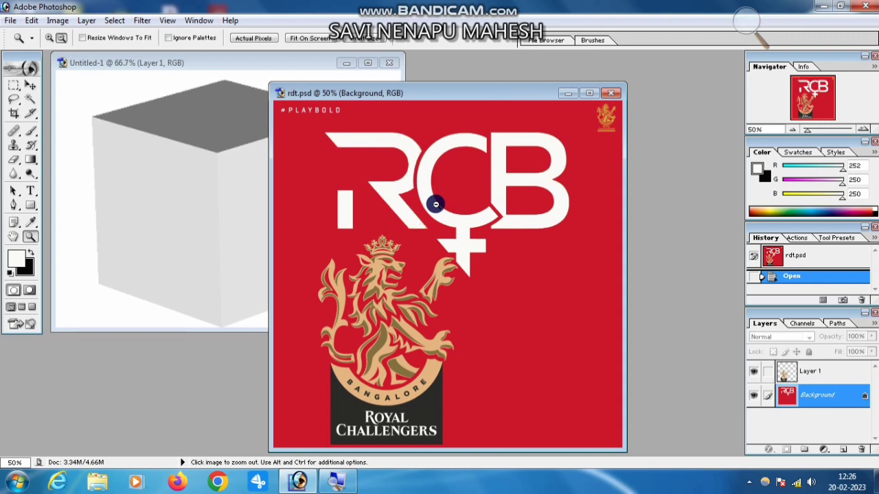
# Copy the entire background of rdt.psd, close the file, and paste the copy into the cube document
pyautogui.hotkey('ctrl', 'a')
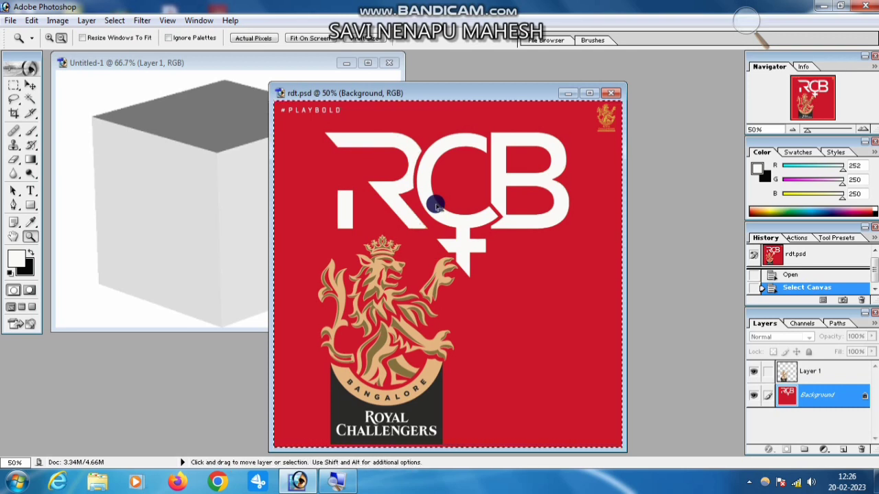
pyautogui.hotkey('ctrl', 'w')
pyautogui.hotkey('ctrl', 'v')
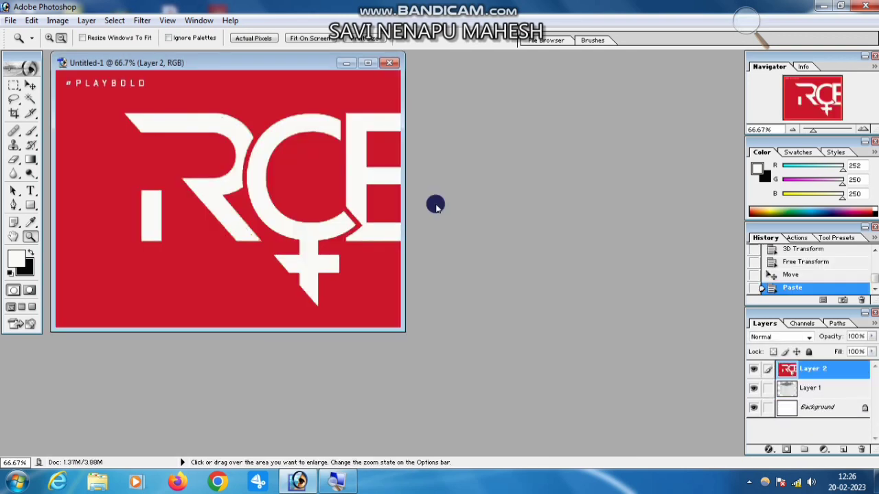
# Scale the pasted RCB image proportionally to about 41% and position it over the front of the cube
pyautogui.click(368, 67)
pyautogui.press('v')
pyautogui.hotkey('ctrl', 't')
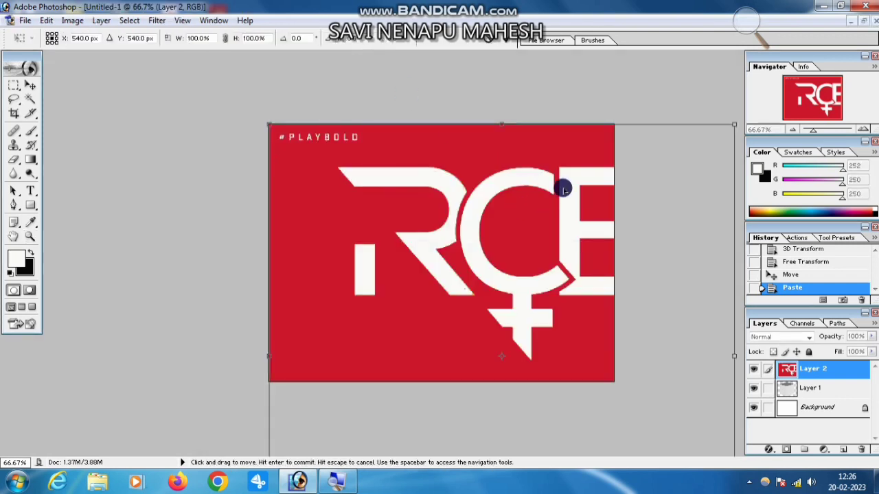
pyautogui.moveTo(270, 125); pyautogui.dragTo(440, 302)
pyautogui.moveTo(493, 352); pyautogui.dragTo(368, 187)
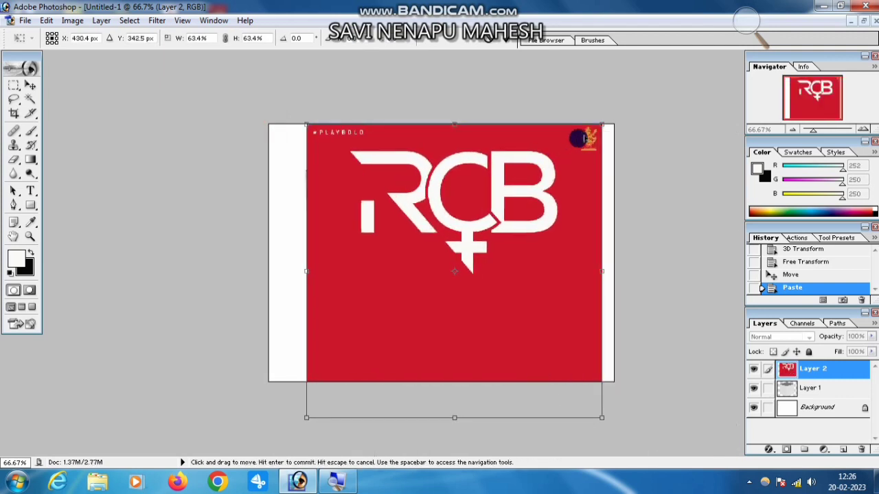
pyautogui.moveTo(601, 125); pyautogui.dragTo(494, 227)
pyautogui.moveTo(449, 245); pyautogui.dragTo(451, 208)
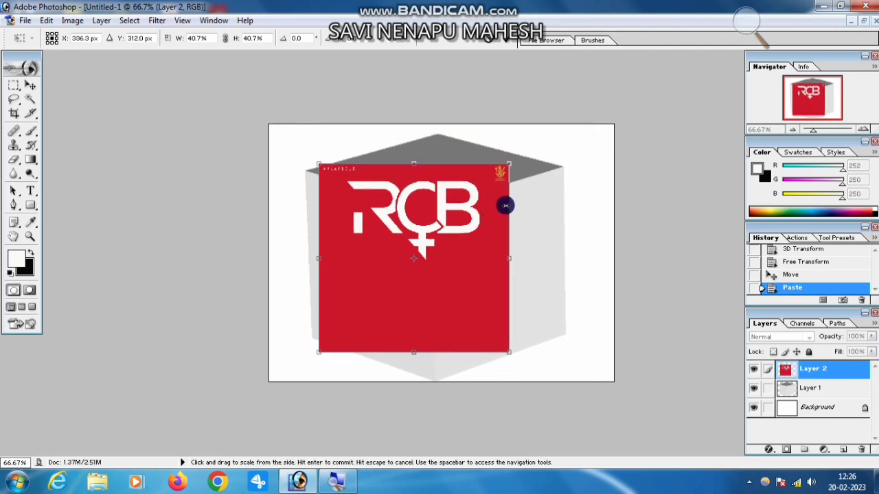
pyautogui.press('Return')
# Rotate the RCB image to -15° and move it so its upper-left corner meets the left corner of the cube's top face
pyautogui.press('z')
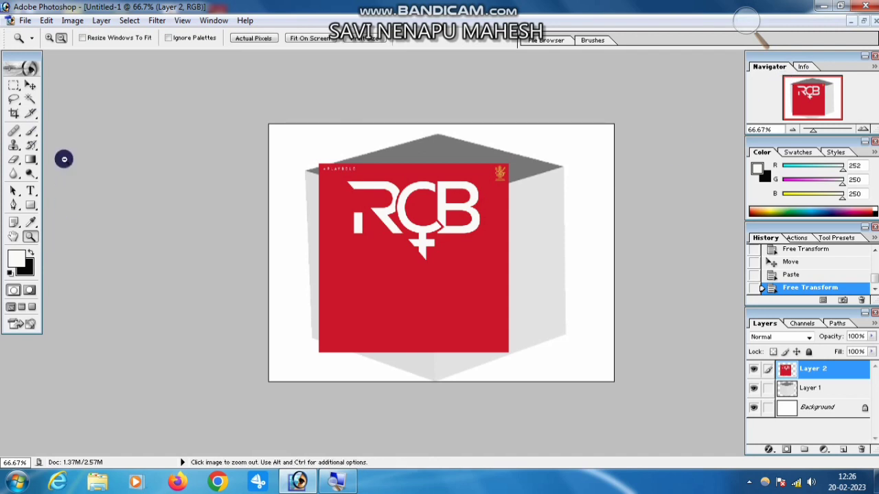
pyautogui.click(50, 37)
pyautogui.click(536, 226)
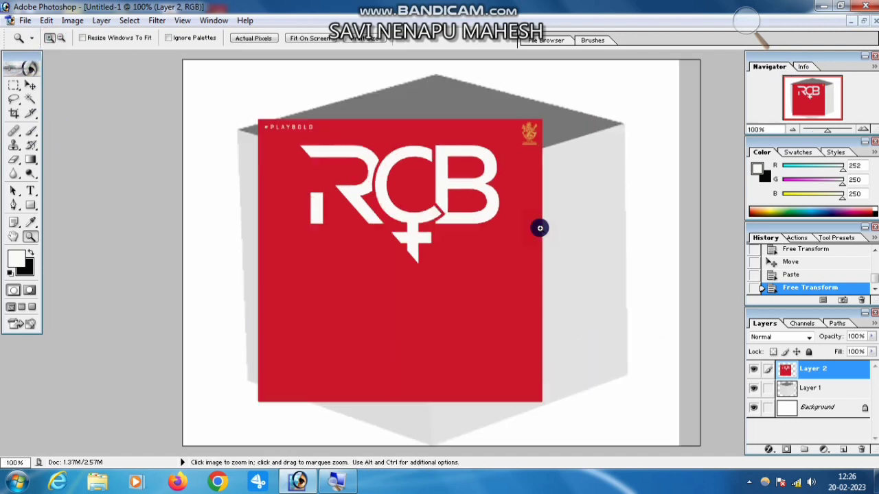
pyautogui.click(30, 85)
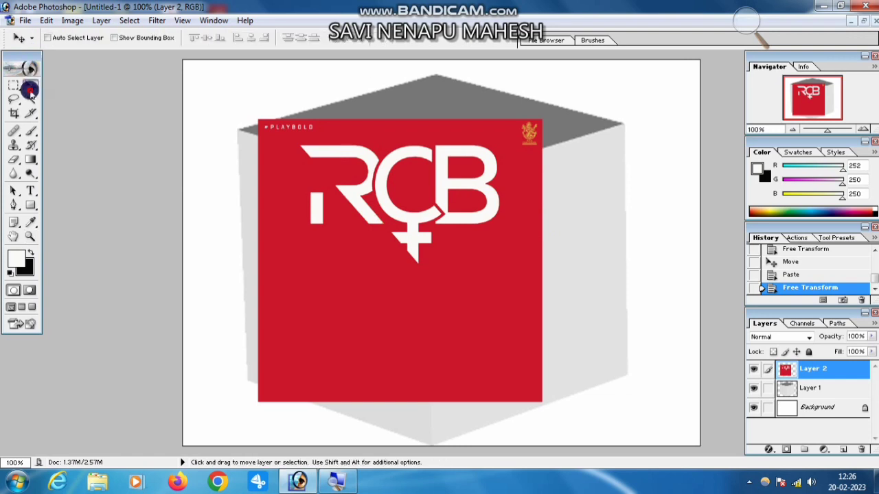
pyautogui.rightClick(386, 173)
pyautogui.click(412, 182)
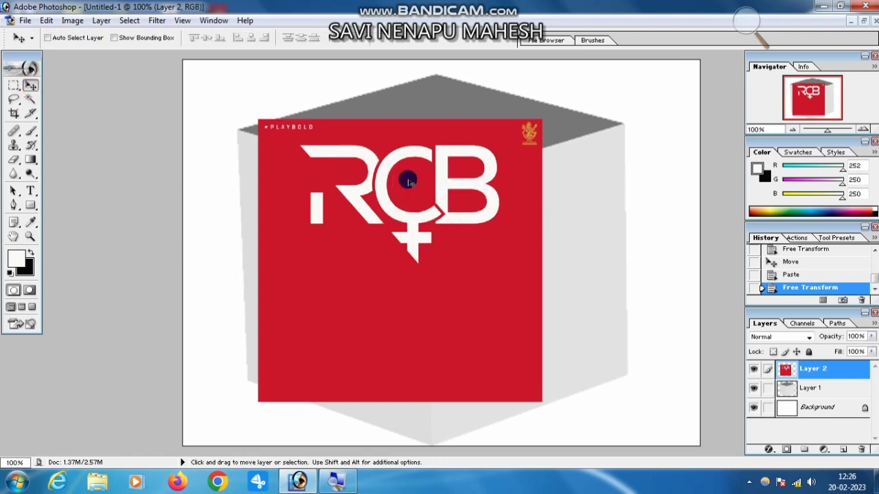
pyautogui.hotkey('ctrl', 't')
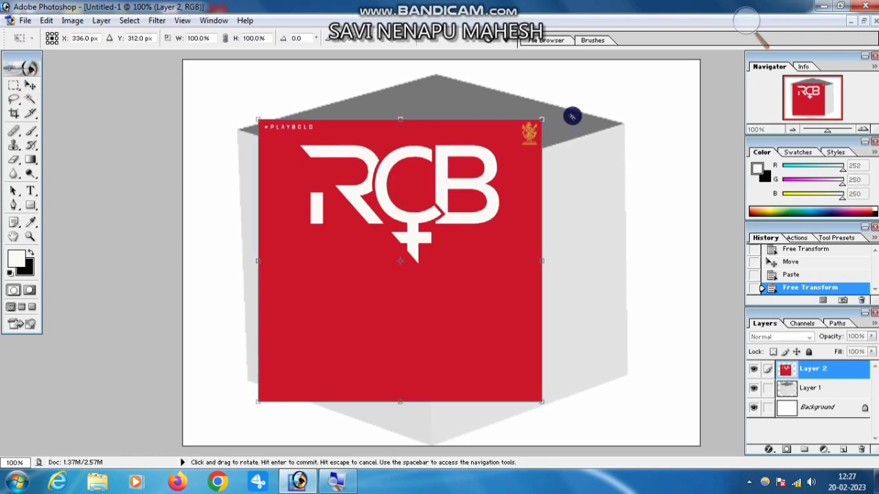
pyautogui.moveTo(577, 115); pyautogui.dragTo(548, 56)
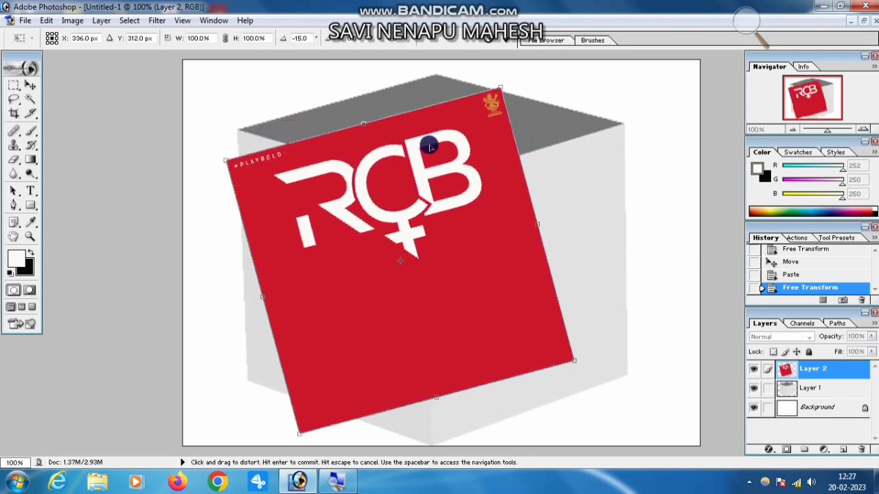
pyautogui.moveTo(429, 138); pyautogui.dragTo(434, 133)
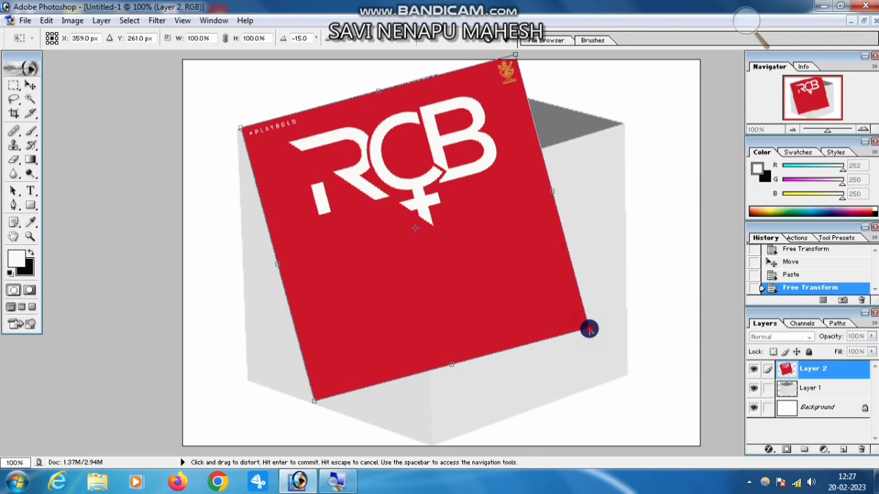
# Distort the RCB image's corners to fit the cube's top face and nudge the image slightly upward
pyautogui.moveTo(589, 329); pyautogui.dragTo(623, 125)
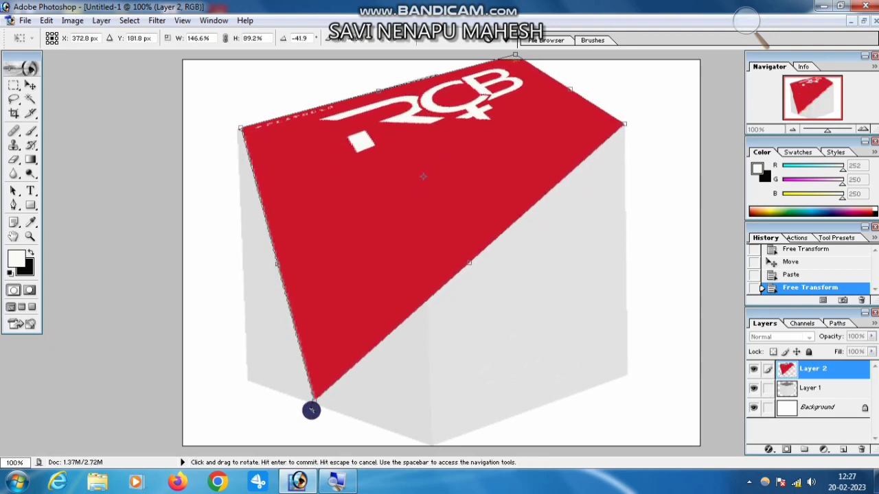
pyautogui.moveTo(311, 411); pyautogui.dragTo(425, 186)
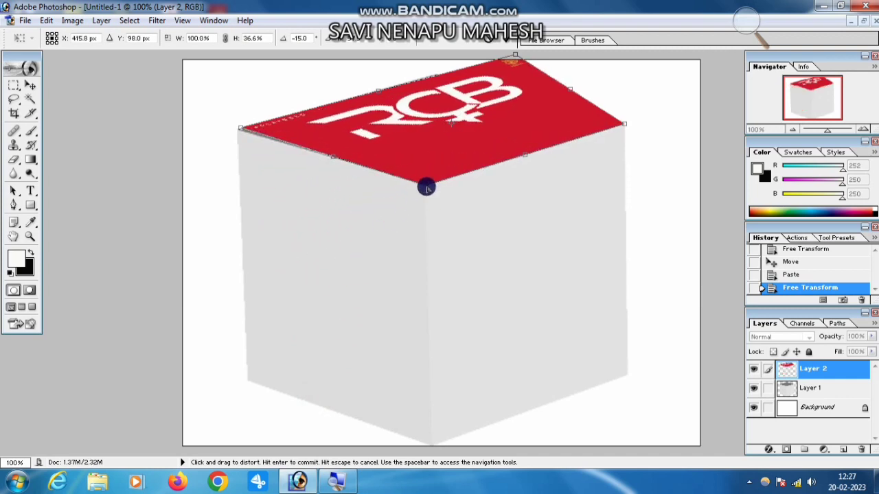
pyautogui.moveTo(513, 53); pyautogui.dragTo(433, 68)
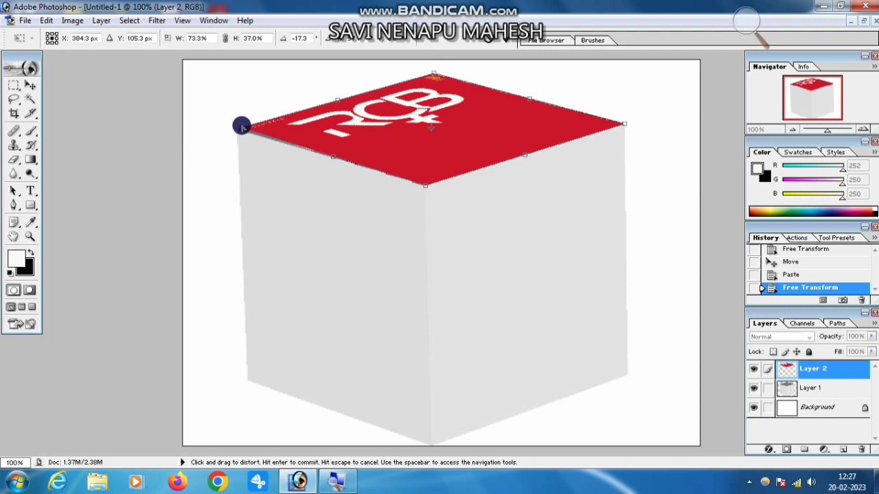
pyautogui.moveTo(239, 129); pyautogui.dragTo(235, 132)
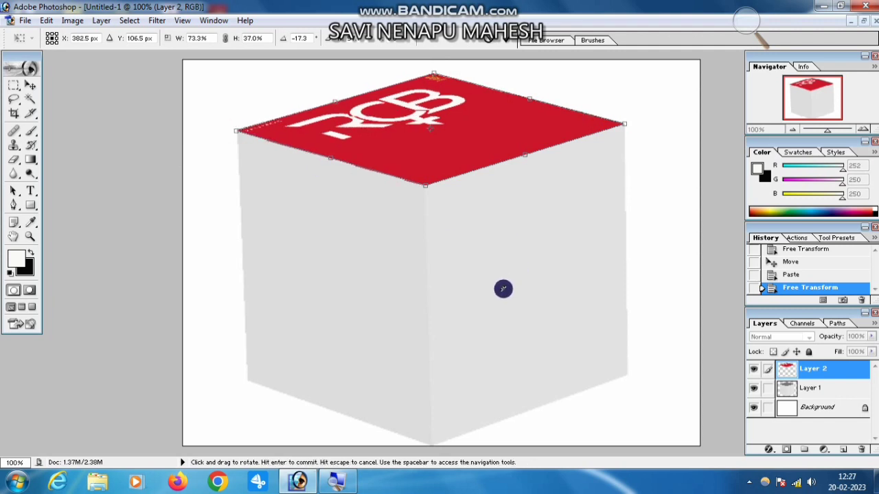
pyautogui.press('Return')
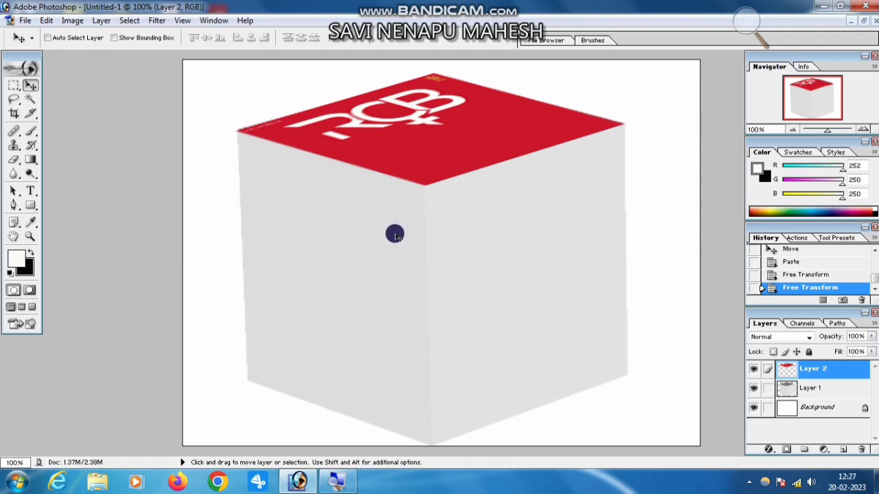
pyautogui.press('Up')
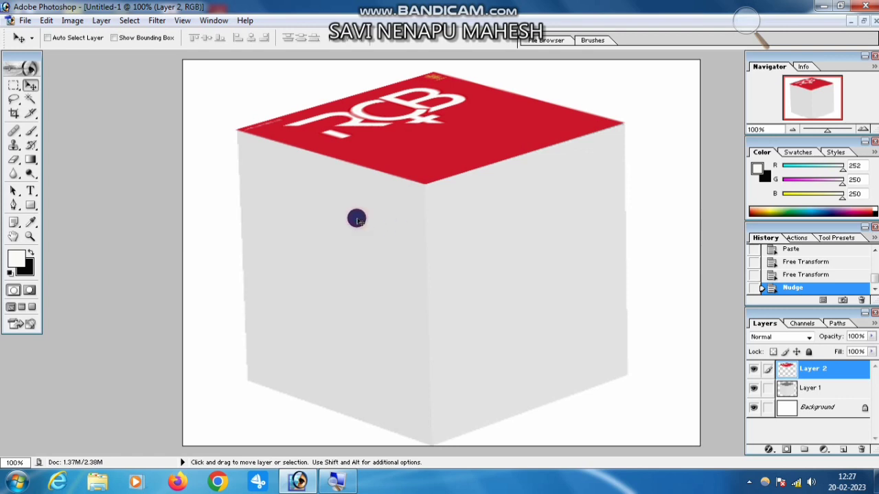
# Open tyt.jpg, copy the entire picture, close the file, and paste the copy into the maximized cube document
pyautogui.hotkey('ctrl', 'o')
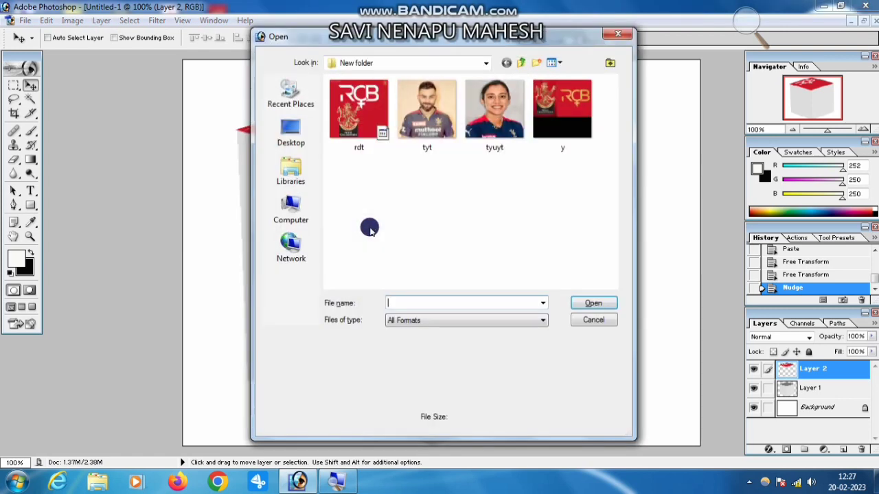
pyautogui.click(429, 112)
pyautogui.click(594, 305)
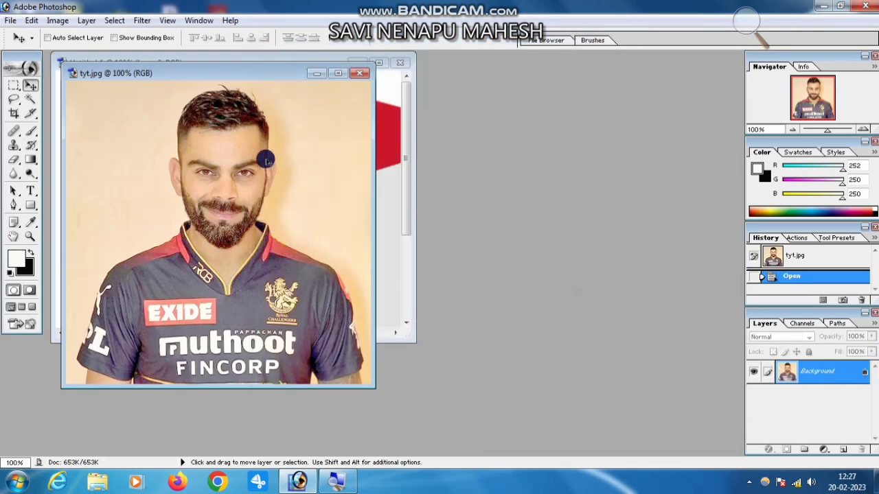
pyautogui.hotkey('ctrl', 'a')
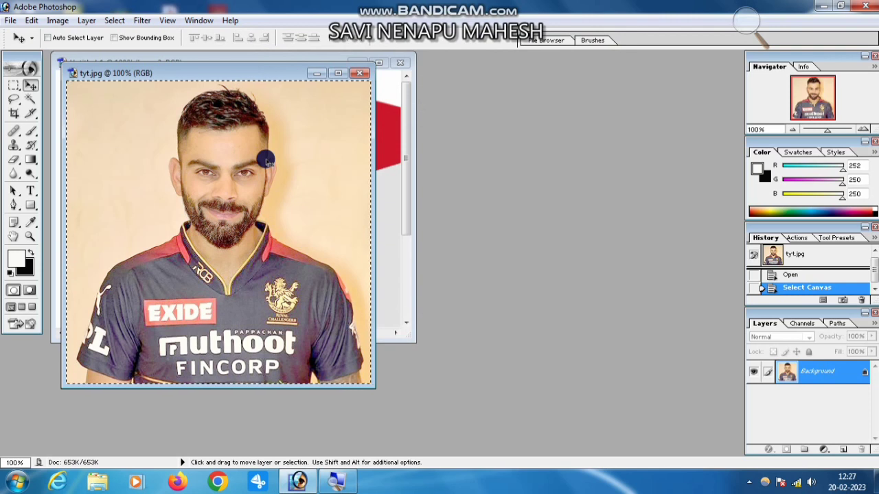
pyautogui.hotkey('ctrl', 'w')
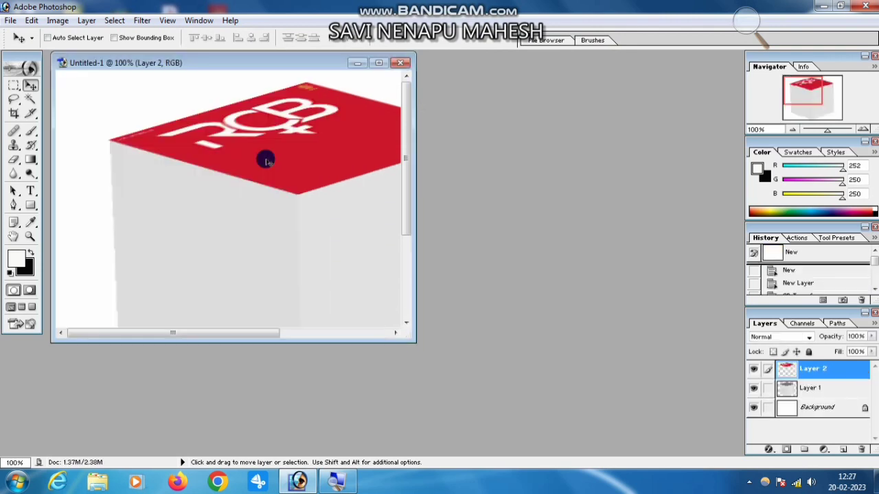
pyautogui.hotkey('ctrl', 'v')
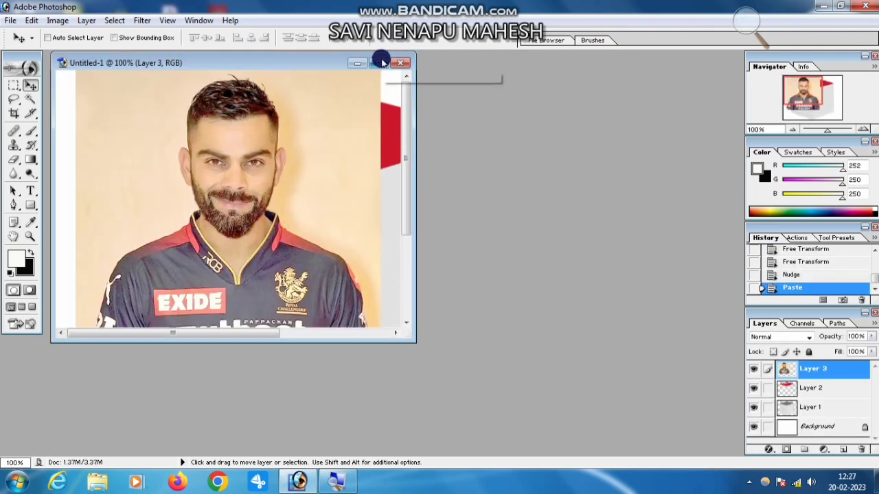
pyautogui.click(379, 62)
# Scale the pasted tyt portrait proportionally to 49% and align its upper-left corner with that of the cube's left face
pyautogui.moveTo(446, 184); pyautogui.dragTo(486, 259)
pyautogui.hotkey('ctrl', 't')
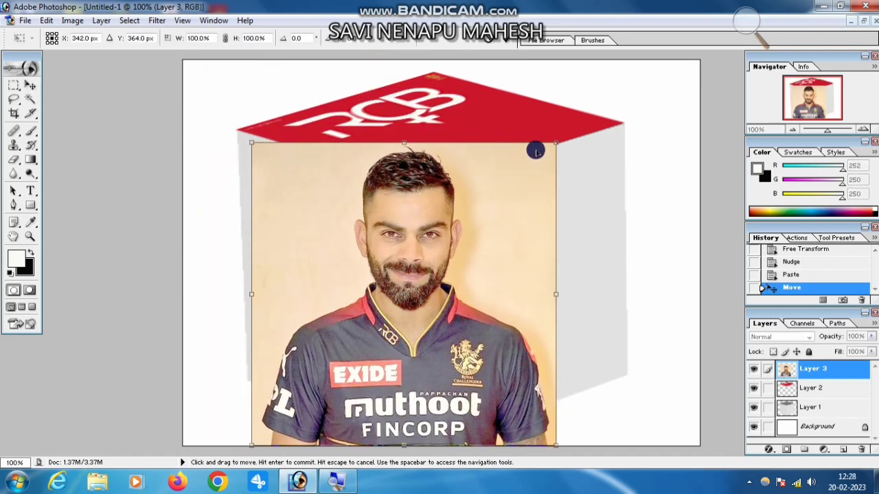
pyautogui.moveTo(557, 143); pyautogui.dragTo(396, 298)
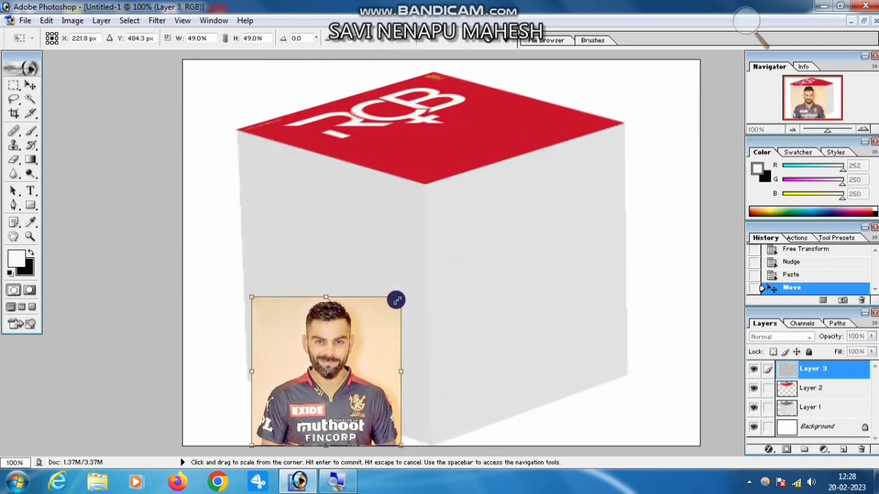
pyautogui.moveTo(353, 323); pyautogui.dragTo(350, 163)
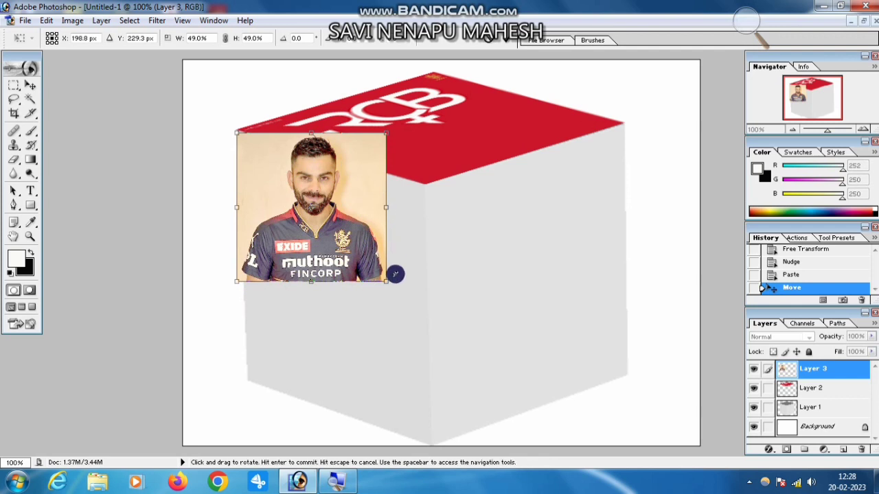
# Distort the tyt portrait's corners to match the four corners of the cube's left face
pyautogui.moveTo(389, 281); pyautogui.dragTo(433, 447)
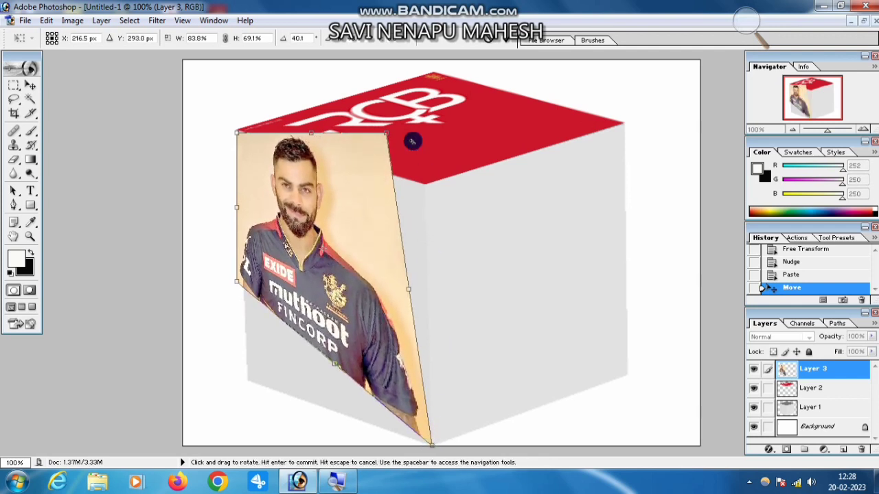
pyautogui.moveTo(387, 132); pyautogui.dragTo(424, 184)
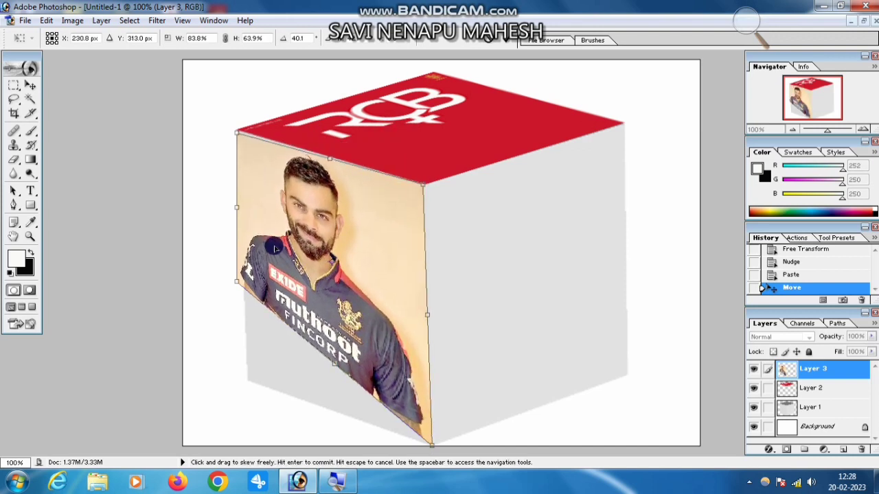
pyautogui.moveTo(234, 278); pyautogui.dragTo(243, 378)
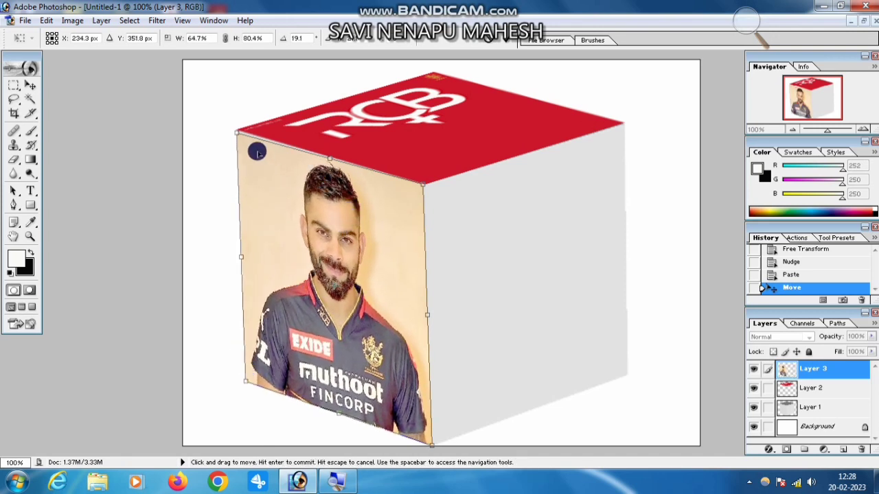
pyautogui.moveTo(238, 133); pyautogui.dragTo(237, 130)
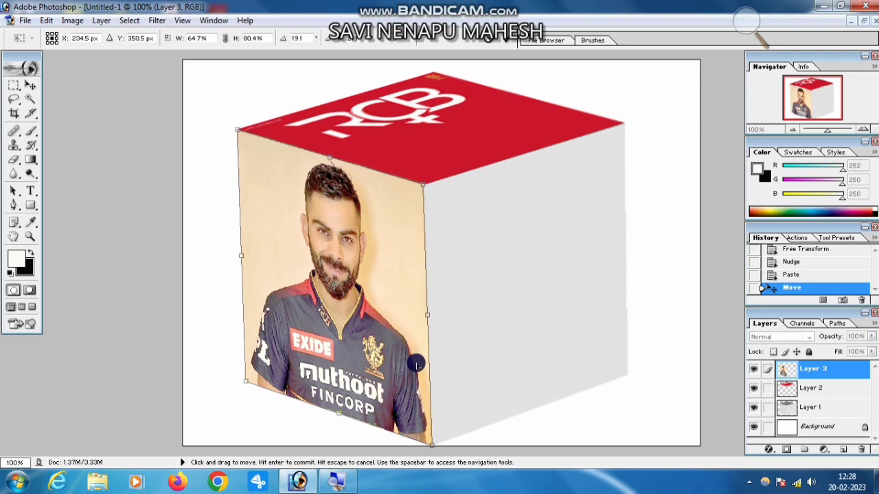
pyautogui.press('Return')
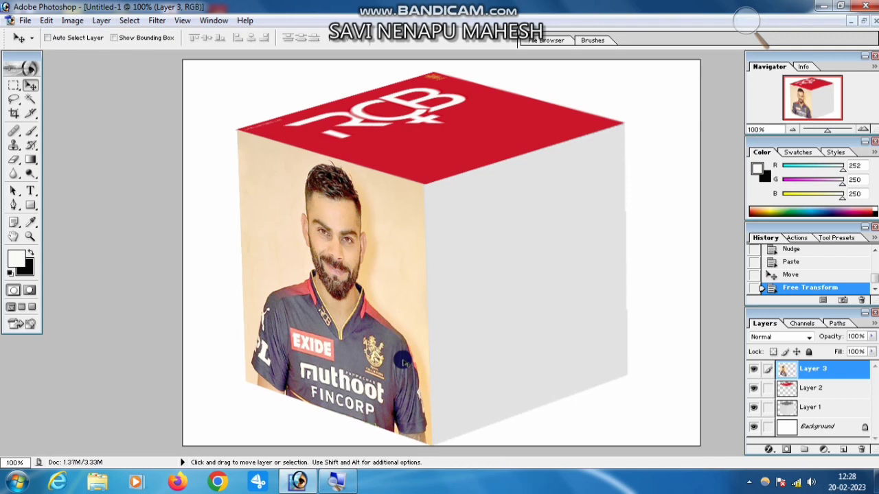
# Open tyuyt.jpg, copy the entire picture, close the file, and paste the copy into the maximized cube document
pyautogui.hotkey('ctrl', 'o')
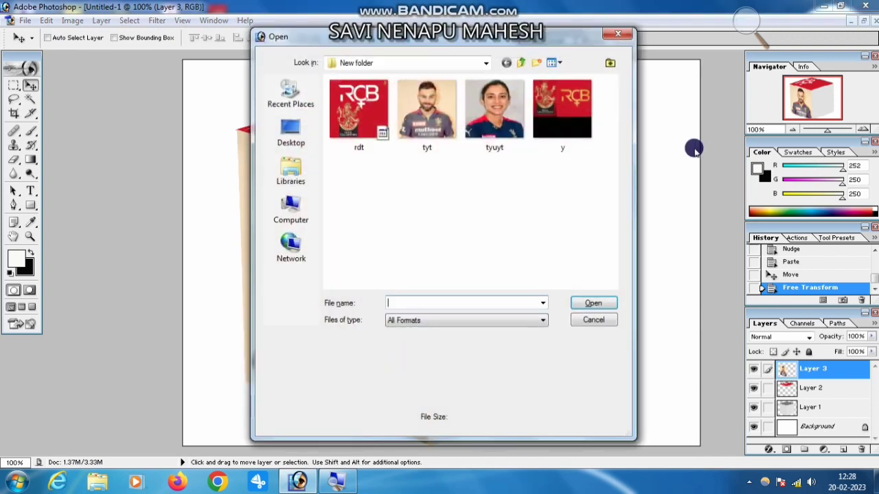
pyautogui.click(526, 140)
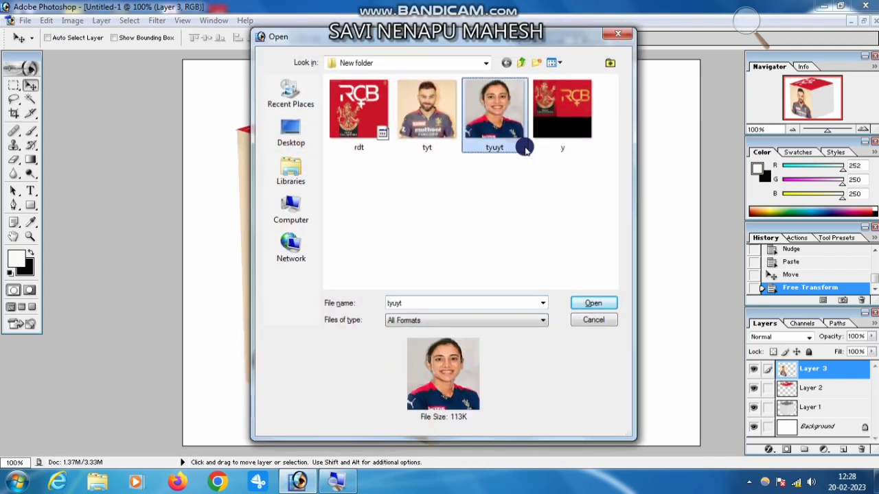
pyautogui.click(593, 304)
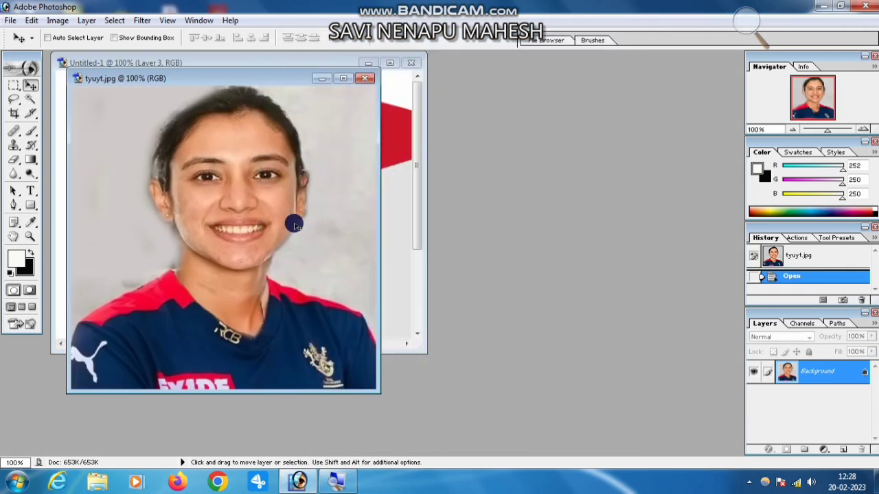
pyautogui.hotkey('ctrl', 'a')
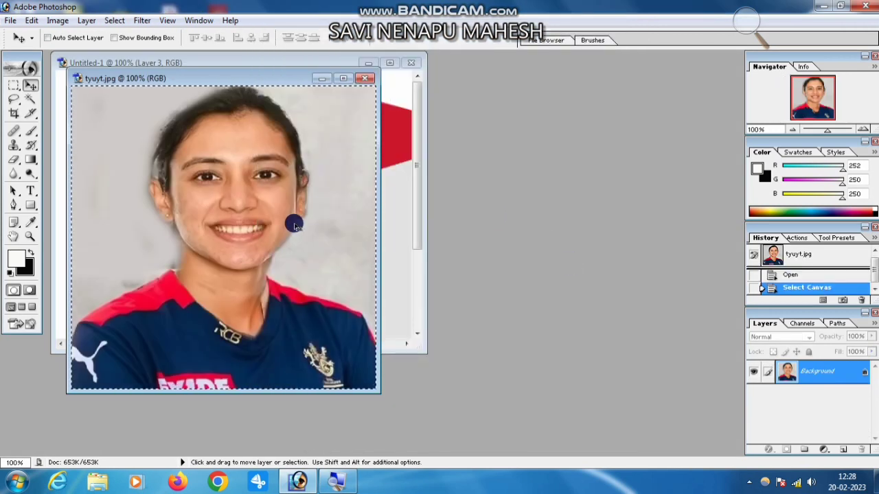
pyautogui.hotkey('ctrl', 'w')
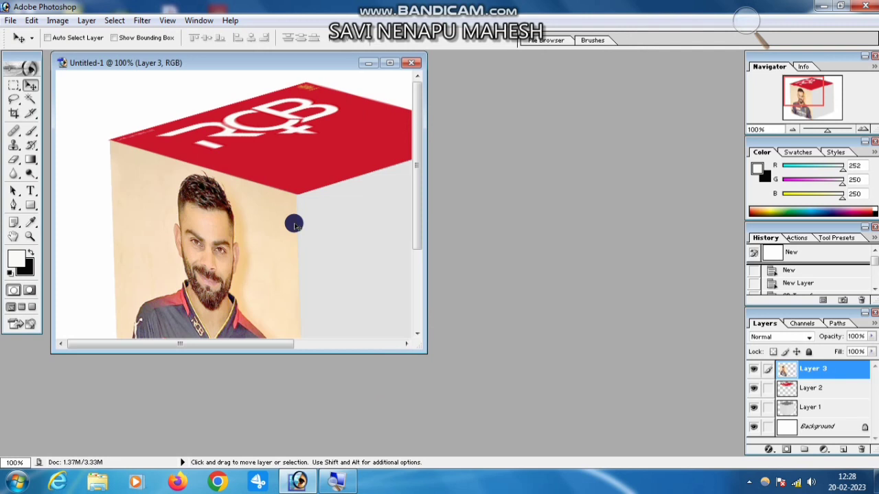
pyautogui.hotkey('ctrl', 'v')
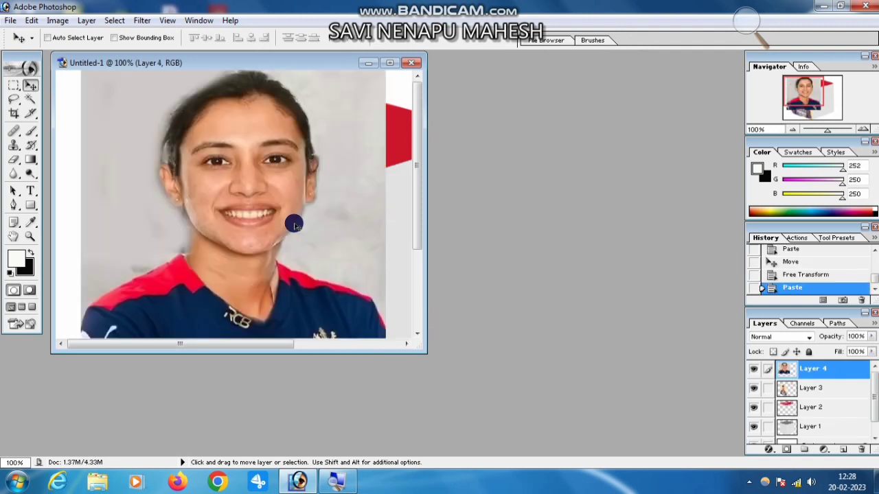
pyautogui.click(390, 63)
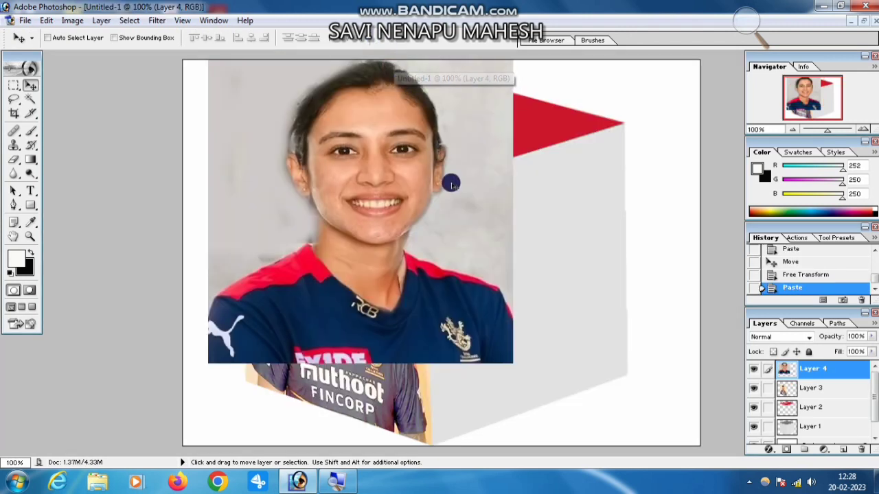
# Scale the pasted tyuyt portrait proportionally to 55.2% and align its upper-left corner with that of the cube's right face
pyautogui.moveTo(452, 184); pyautogui.dragTo(544, 294)
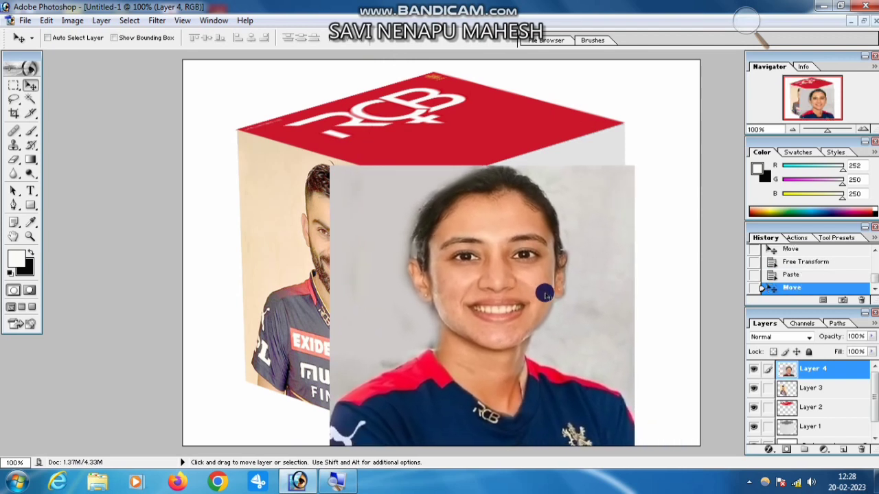
pyautogui.hotkey('ctrl', 't')
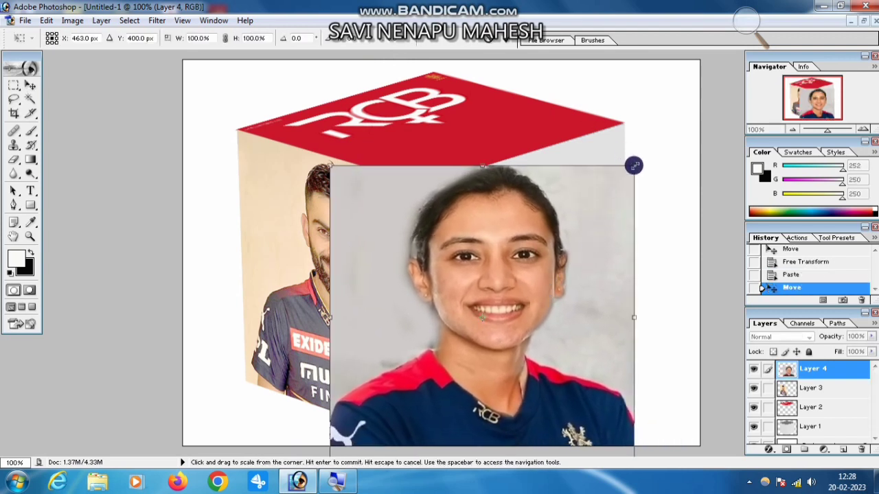
pyautogui.moveTo(635, 165); pyautogui.dragTo(564, 216)
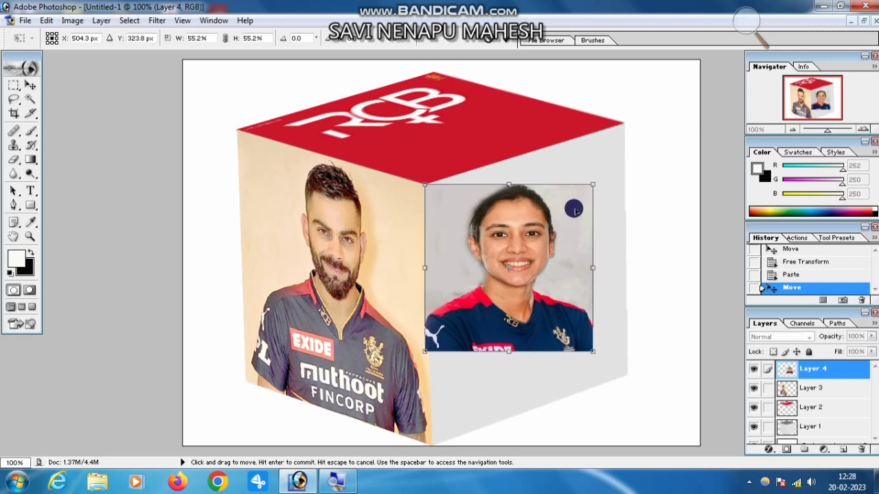
# Distort the tyuyt portrait's corners to match the four corners of the cube's right face
pyautogui.moveTo(593, 185); pyautogui.dragTo(625, 123)
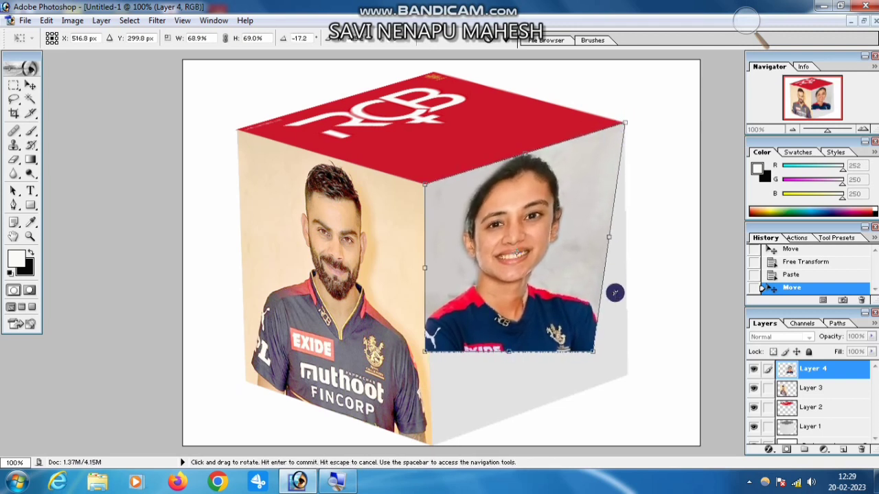
pyautogui.moveTo(595, 354); pyautogui.dragTo(629, 377)
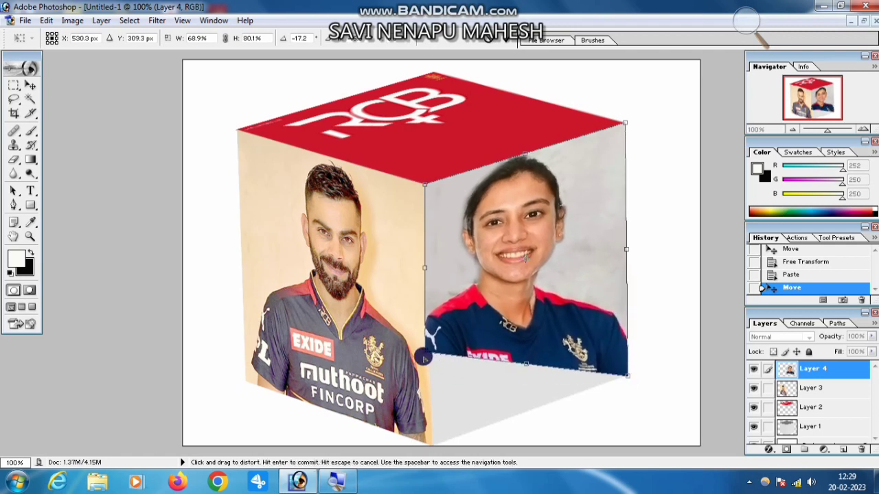
pyautogui.moveTo(425, 352); pyautogui.dragTo(432, 450)
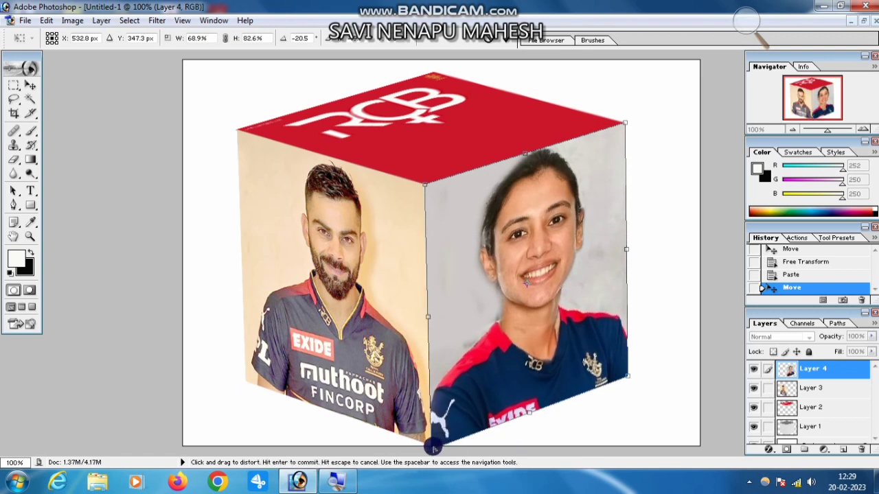
pyautogui.moveTo(432, 449); pyautogui.dragTo(432, 448)
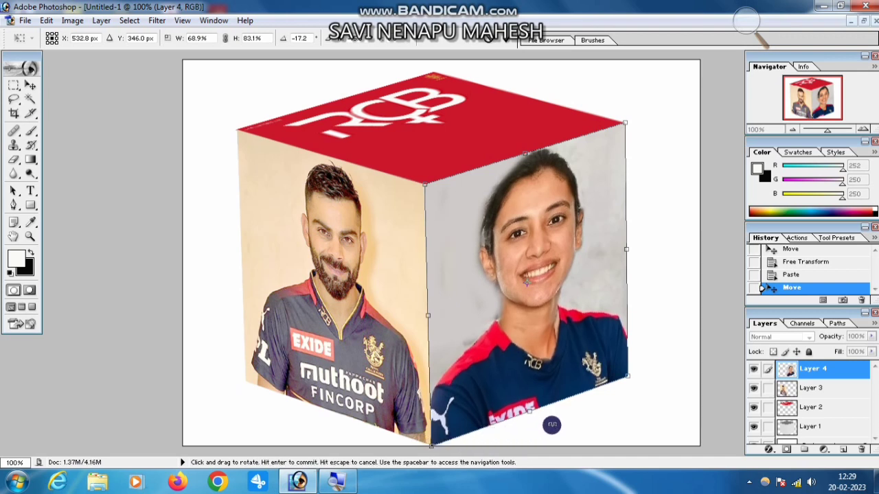
pyautogui.press('Return')
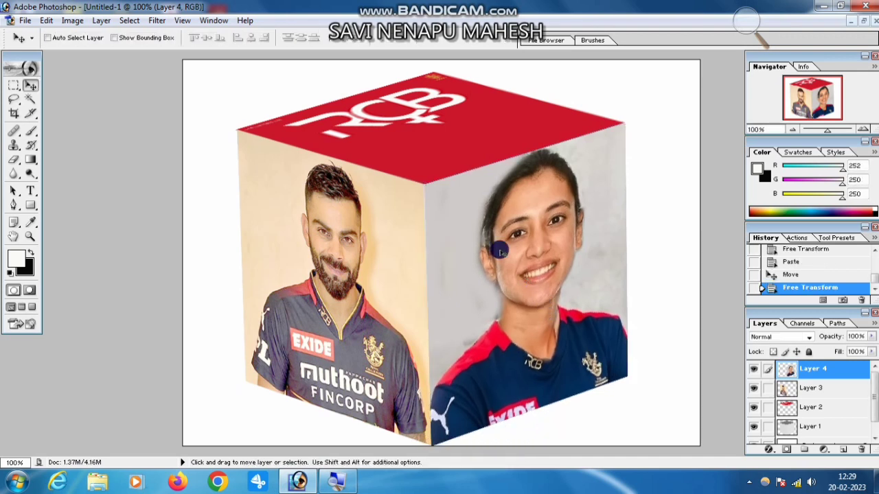
# Add a 1 px near-white (FBFBFB) outside stroke to the RCB image on the cube's top face
pyautogui.rightClick(414, 132)
pyautogui.click(437, 137)
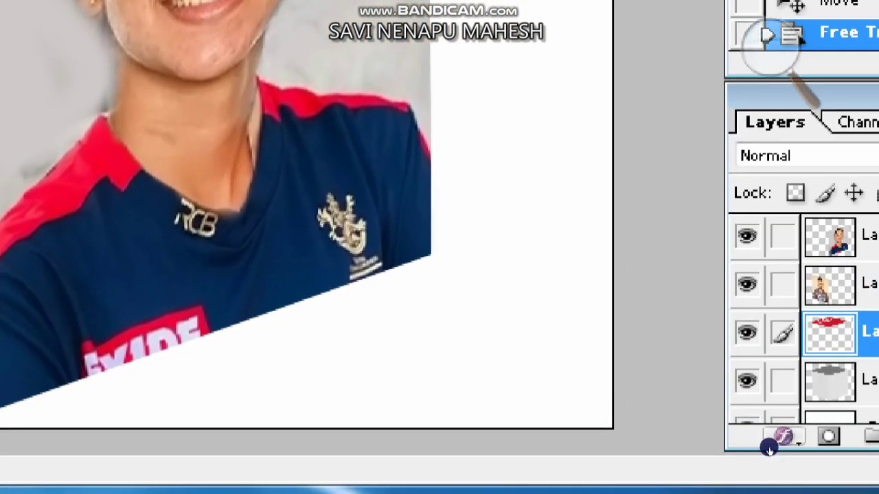
pyautogui.click(795, 453)
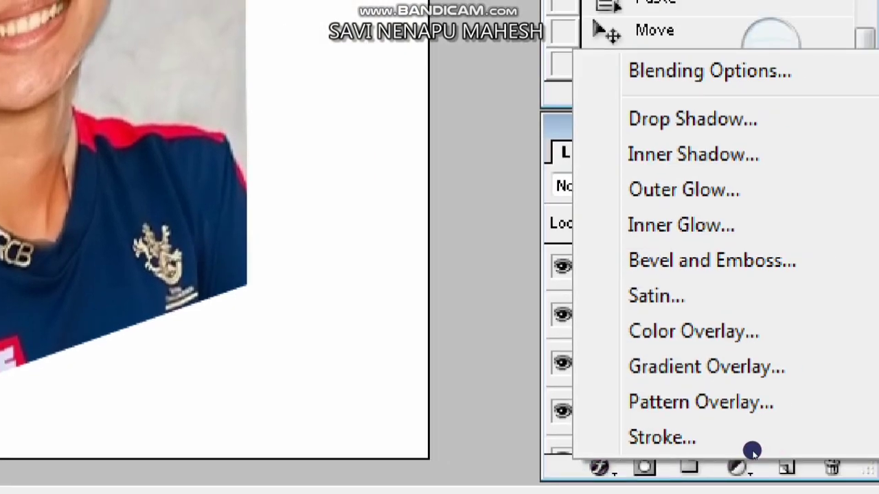
pyautogui.click(791, 439)
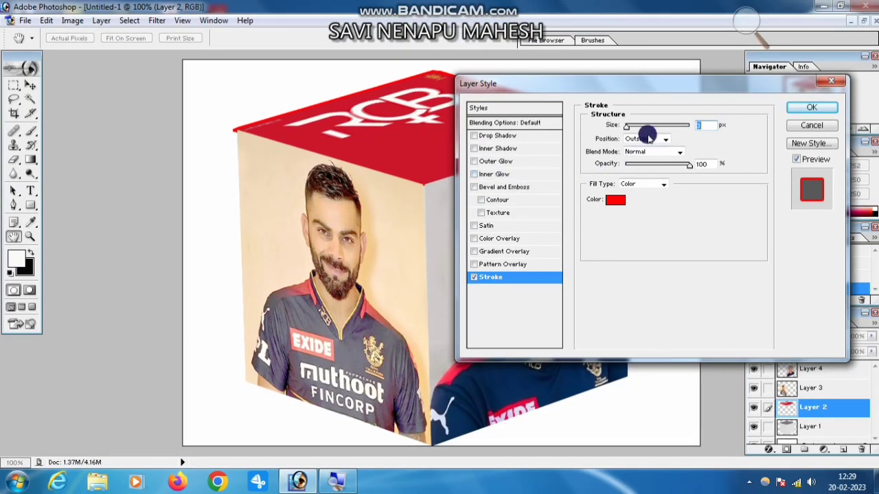
pyautogui.click(615, 199)
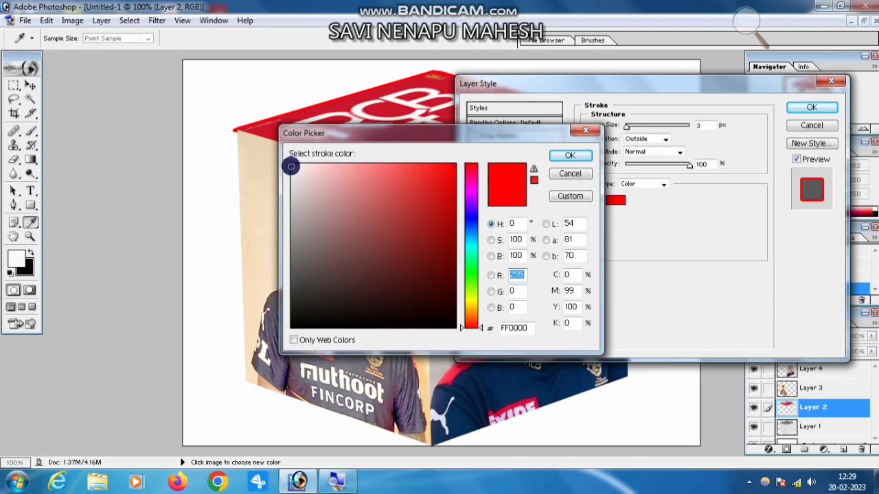
pyautogui.click(291, 166)
pyautogui.click(569, 156)
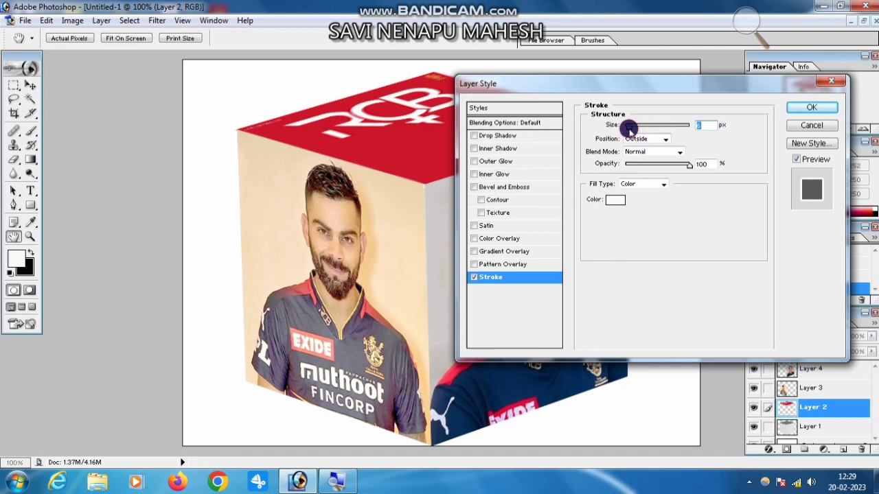
pyautogui.moveTo(632, 128)
pyautogui.mouseDown()
pyautogui.moveTo(653, 130)
pyautogui.moveTo(620, 132)
pyautogui.mouseUp()
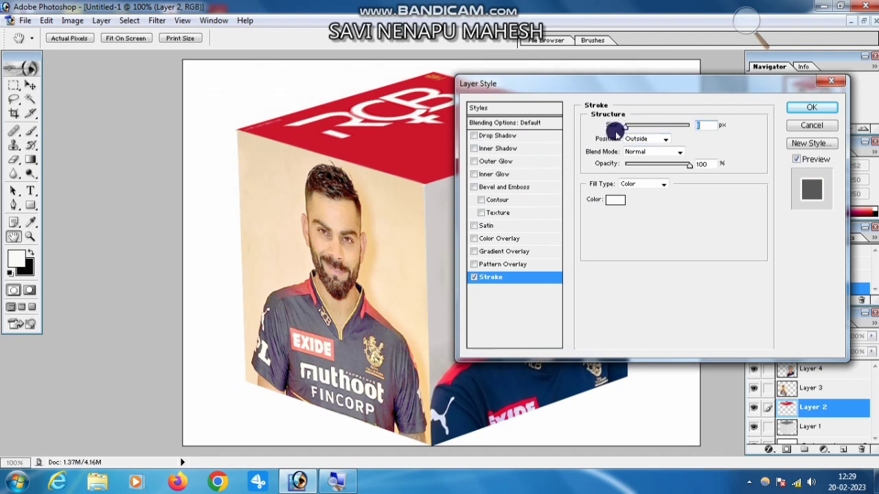
pyautogui.click(811, 108)
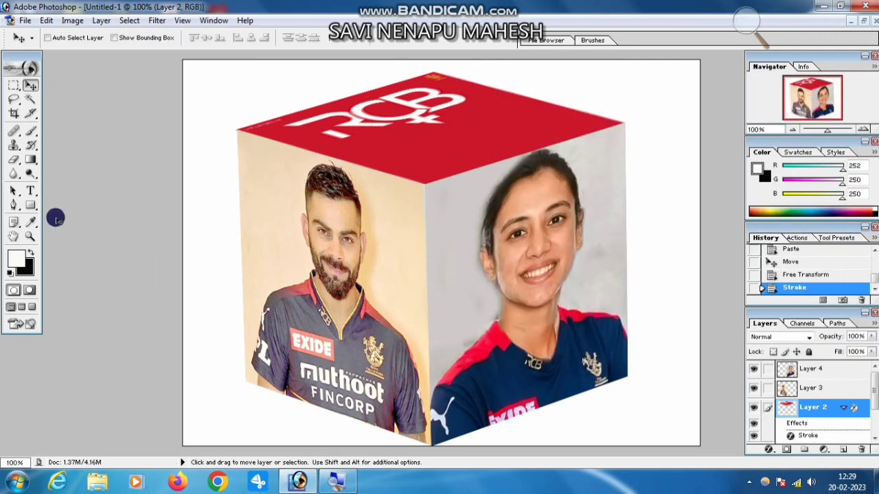
# Examine the top face's edges at 200% zoom and check the size and colour of its stroke
pyautogui.click(30, 236)
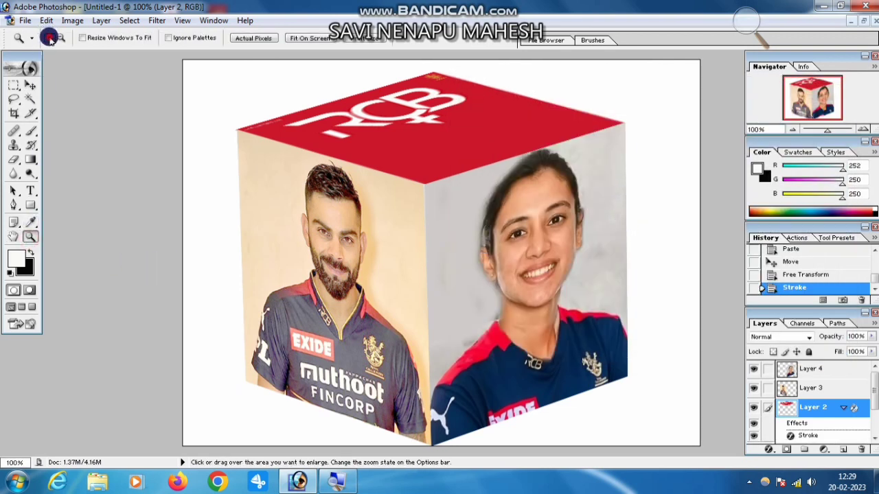
pyautogui.click(50, 37)
pyautogui.click(459, 159)
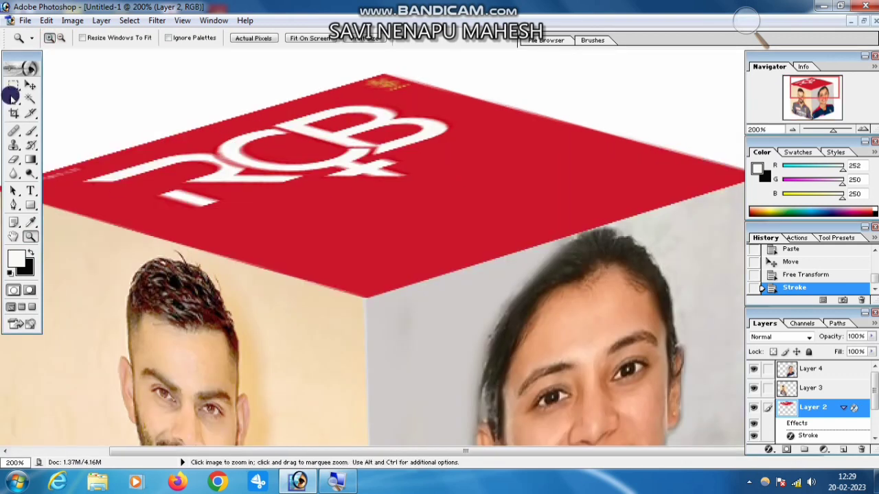
pyautogui.click(30, 86)
pyautogui.rightClick(345, 220)
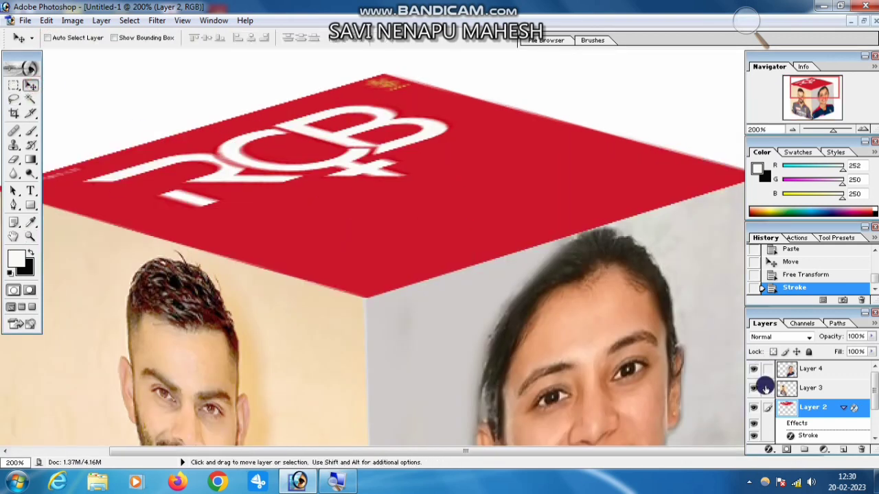
pyautogui.click(768, 450)
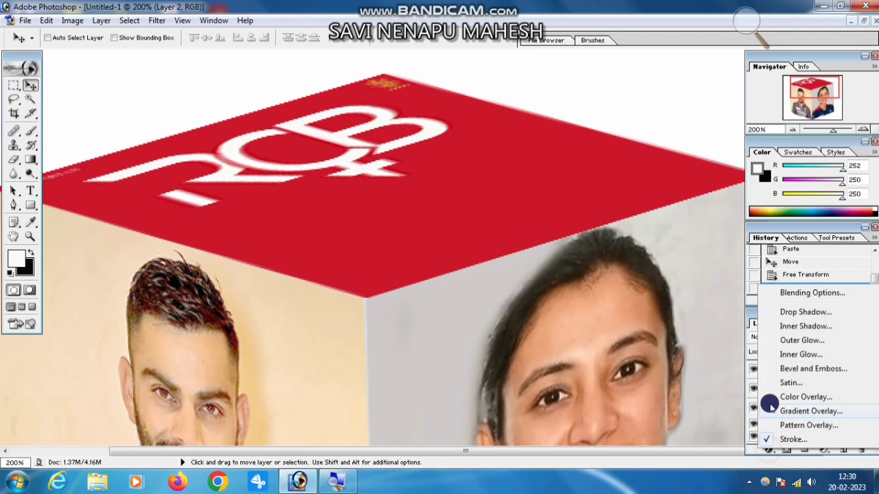
pyautogui.click(791, 440)
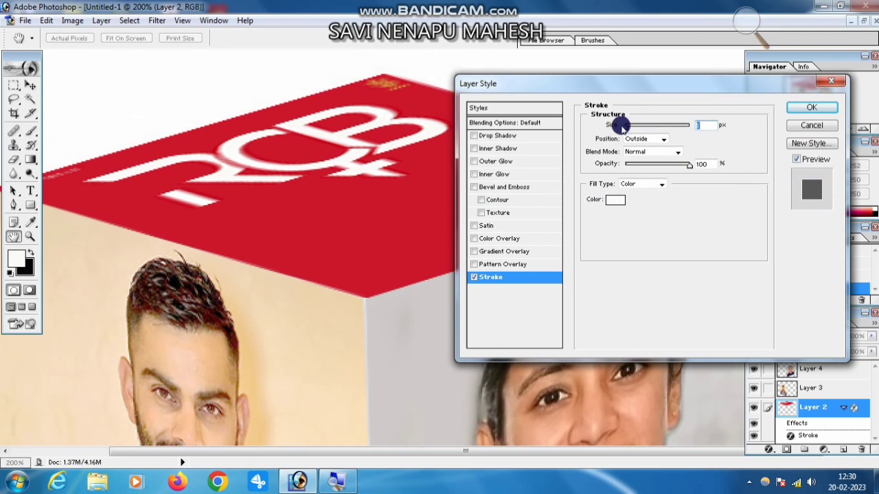
pyautogui.click(615, 199)
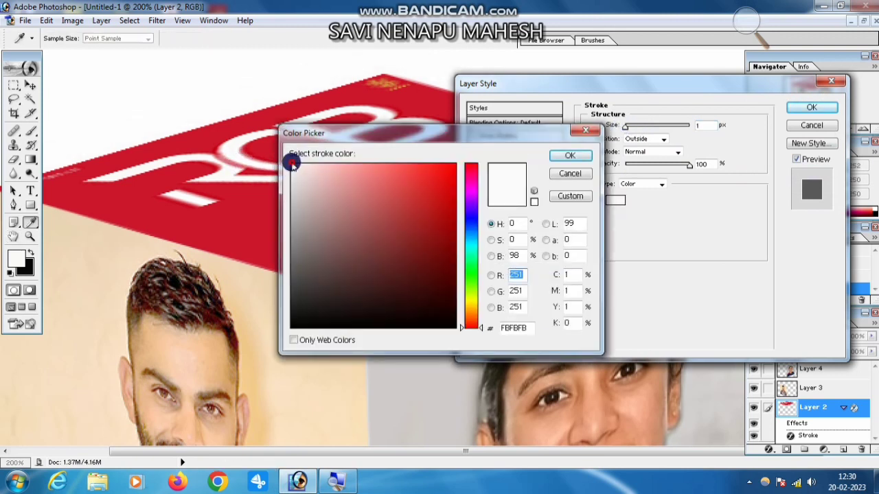
pyautogui.click(570, 155)
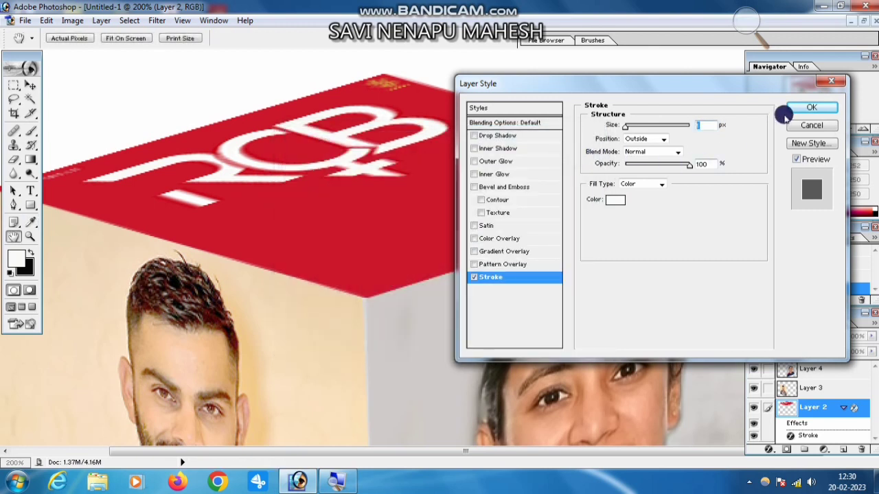
pyautogui.click(811, 107)
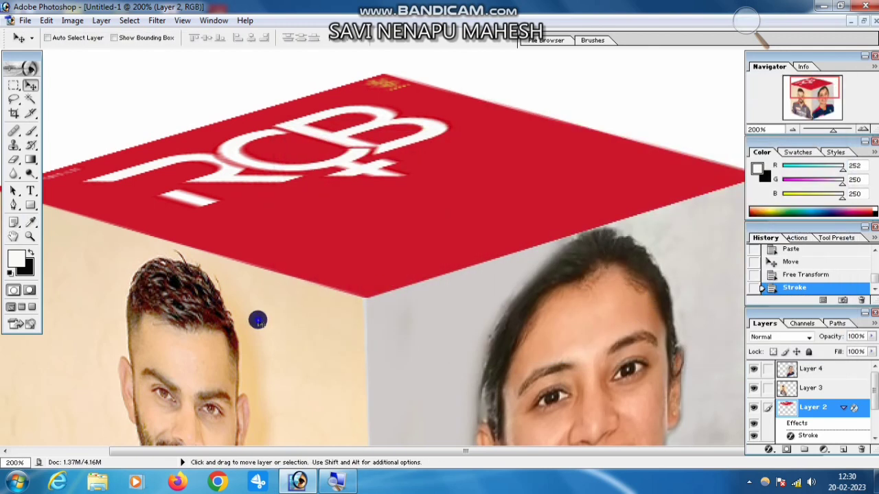
# Add a 3 px near-white (FBF9F9) outside stroke to the tyt portrait on the cube's left face
pyautogui.rightClick(258, 320)
pyautogui.click(297, 328)
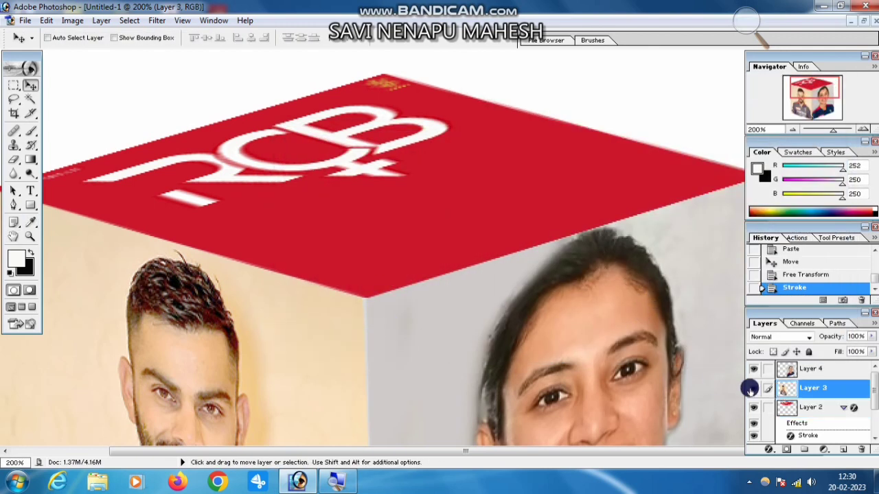
pyautogui.click(766, 451)
pyautogui.click(773, 440)
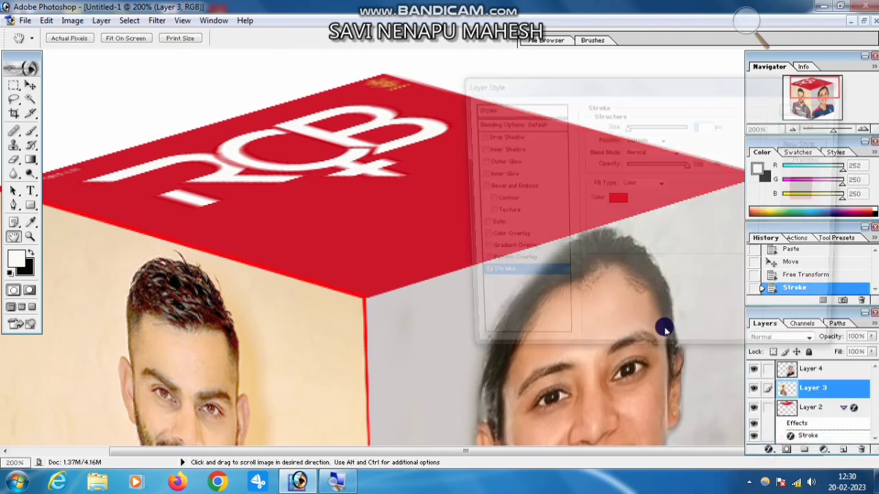
pyautogui.click(616, 199)
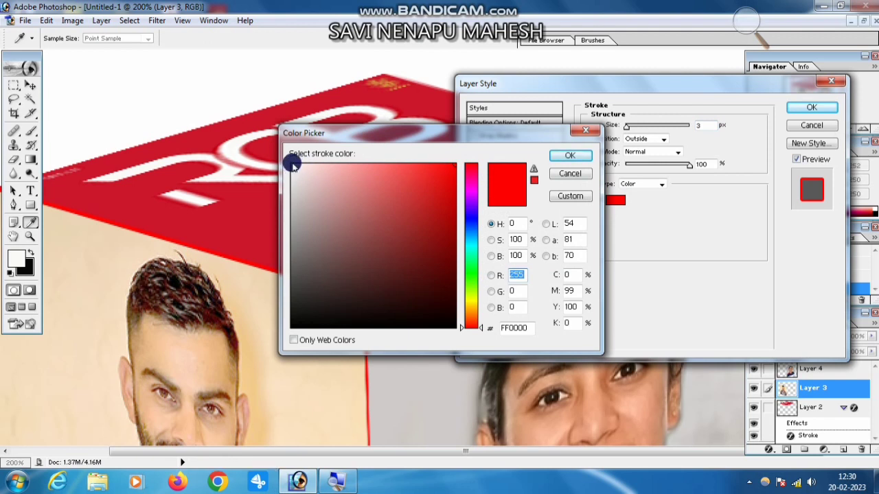
pyautogui.click(293, 166)
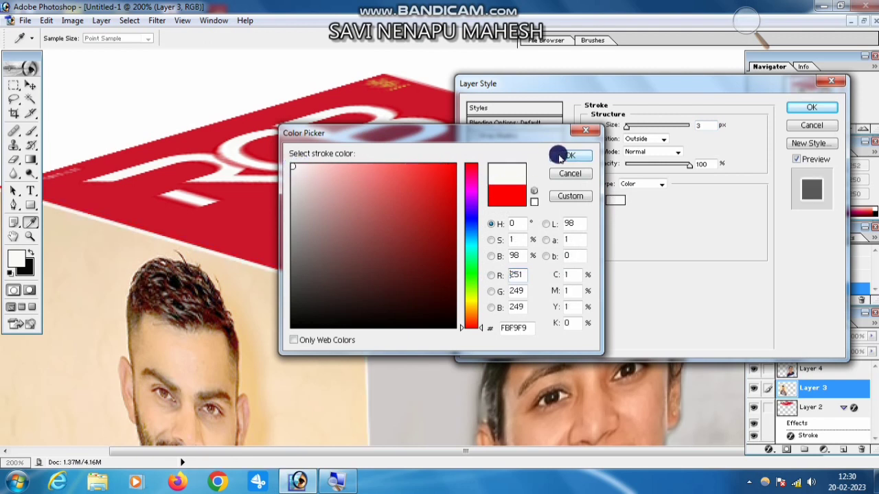
pyautogui.click(567, 158)
pyautogui.click(812, 112)
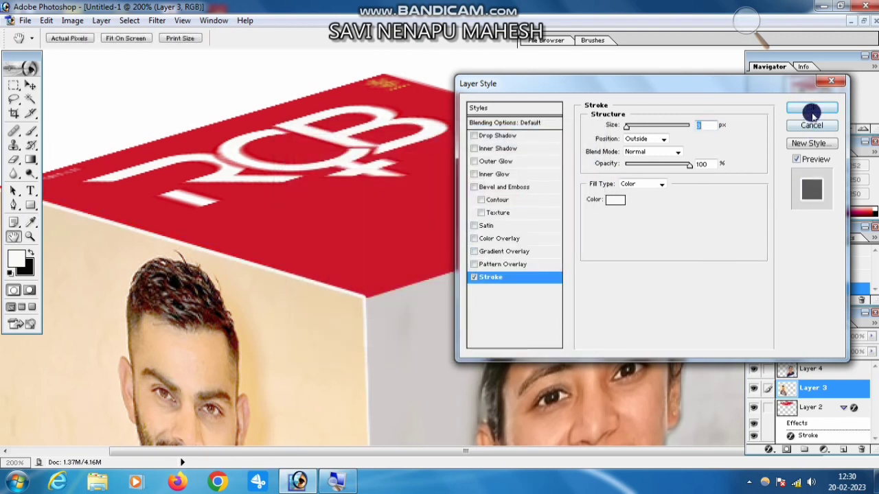
# Add a 3 px near-white (FCFAFA) outside stroke to the tyuyt portrait on the cube's right face
pyautogui.rightClick(523, 302)
pyautogui.click(550, 306)
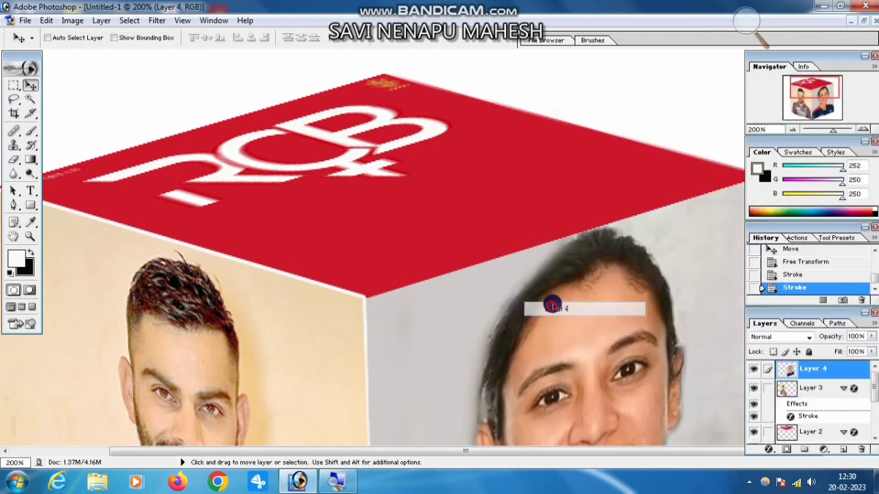
pyautogui.click(773, 452)
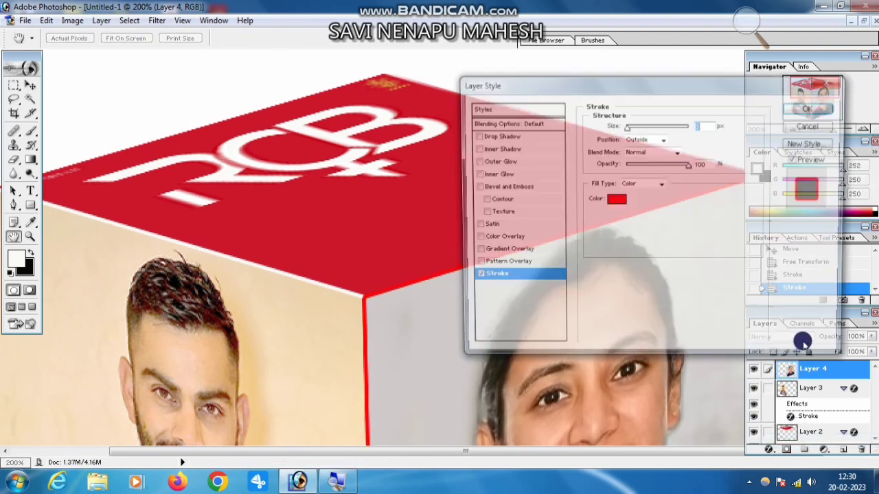
pyautogui.click(613, 200)
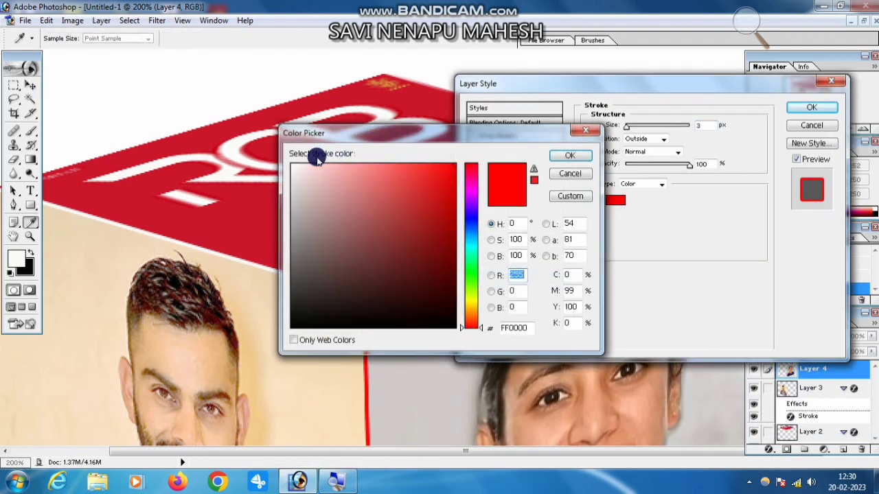
pyautogui.click(293, 166)
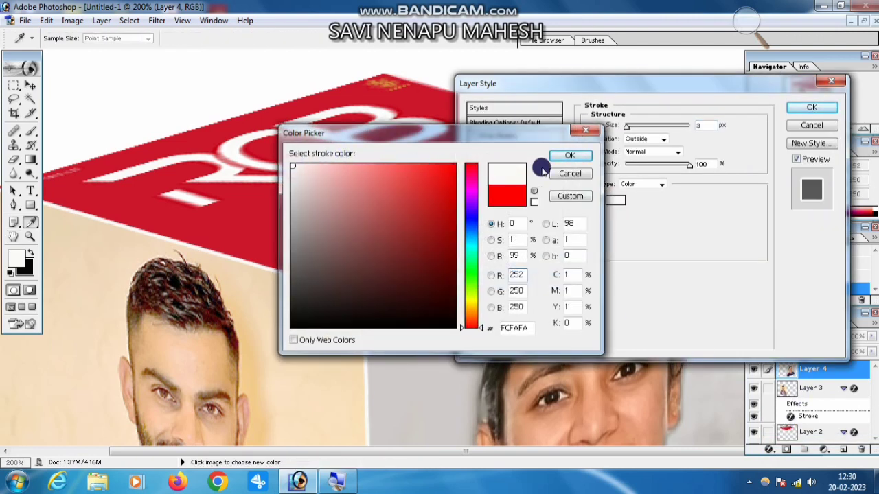
pyautogui.click(570, 156)
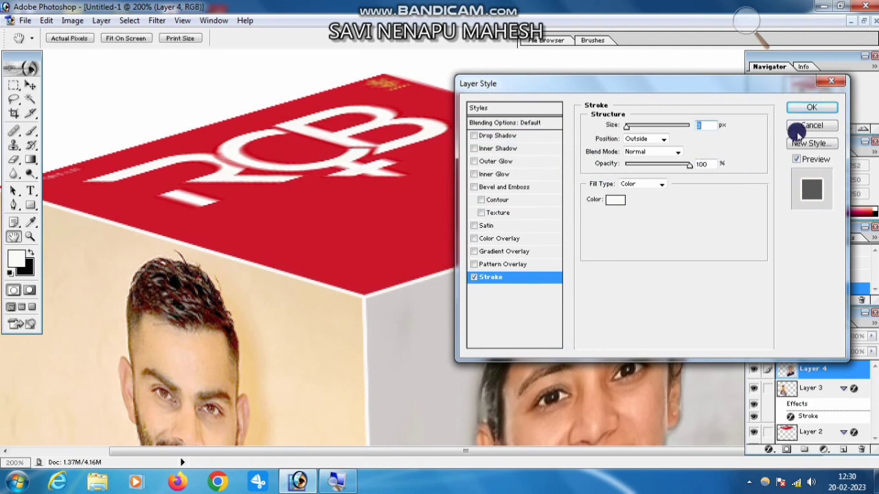
pyautogui.click(814, 108)
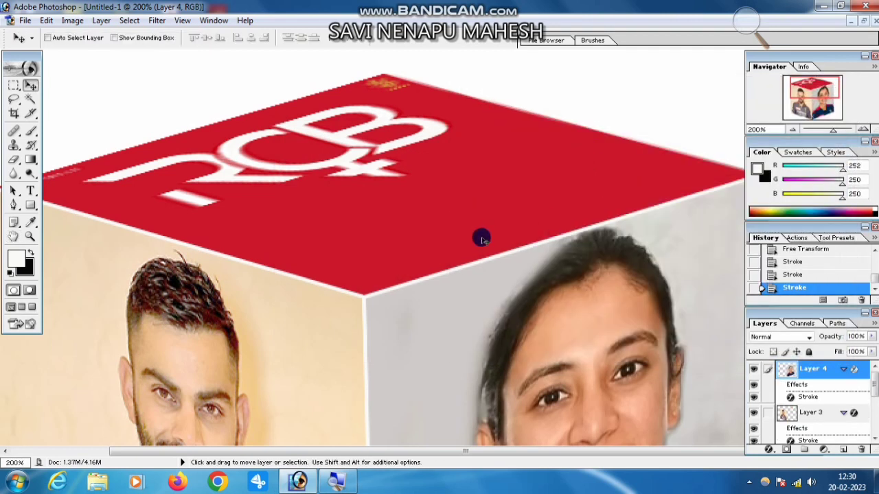
pyautogui.click(31, 236)
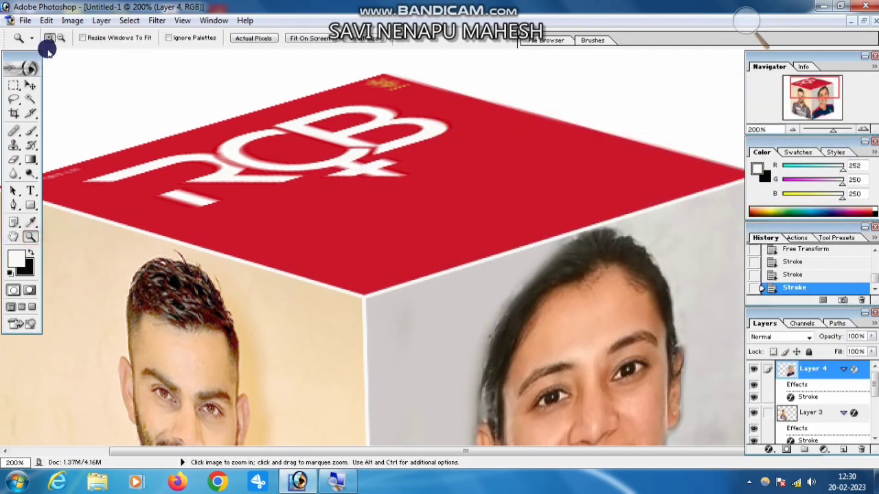
# Add a stroke effect to the grey cube on Layer 1, beneath the three face images
pyautogui.keyDown('alt'); pyautogui.click(437, 224); pyautogui.keyUp('alt')
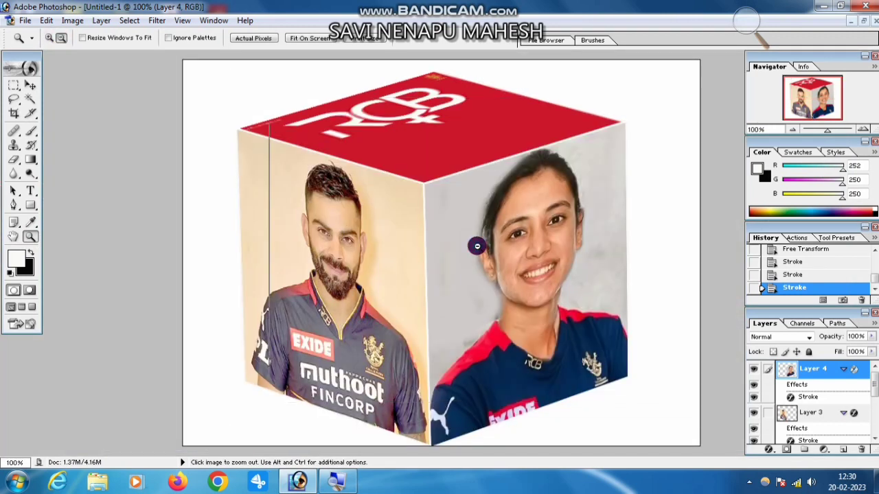
pyautogui.keyDown('alt'); pyautogui.click(475, 244); pyautogui.keyUp('alt')
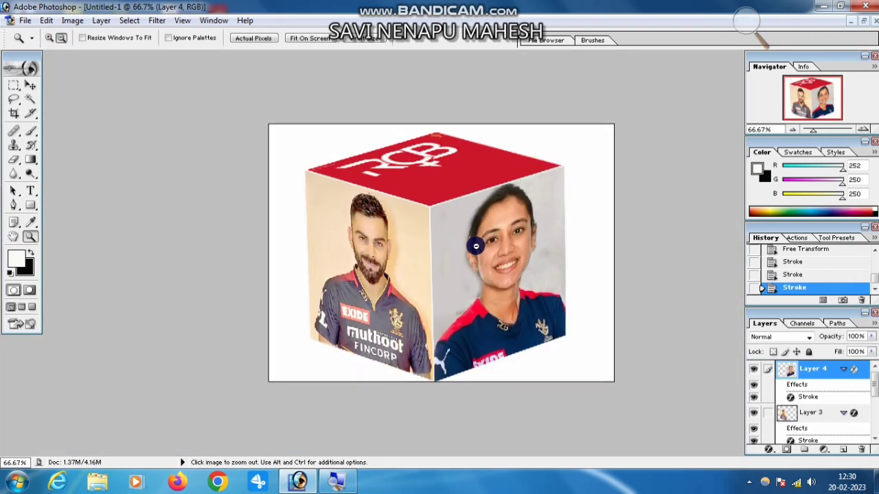
pyautogui.click(45, 37)
pyautogui.click(535, 213)
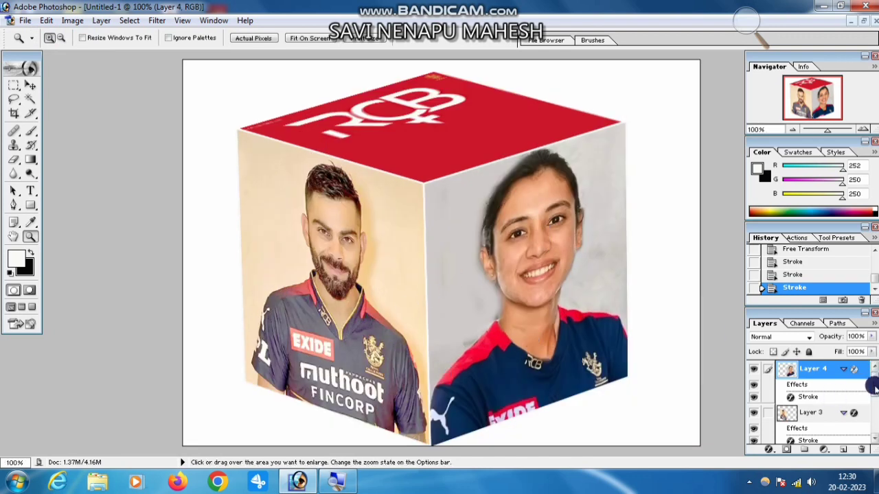
pyautogui.moveTo(874, 384); pyautogui.dragTo(874, 416)
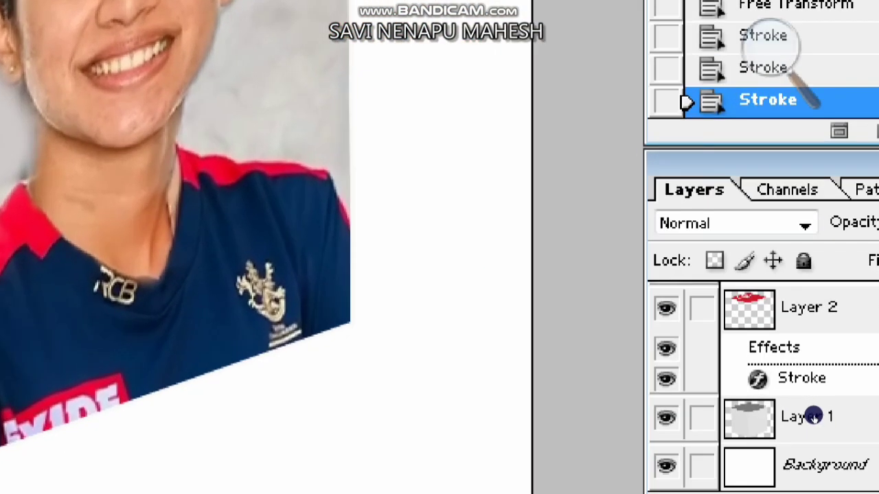
pyautogui.click(813, 416)
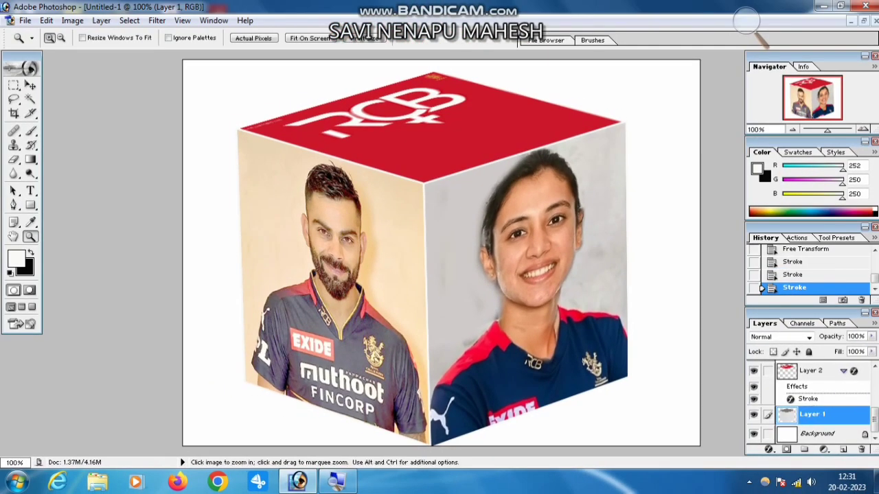
pyautogui.click(769, 450)
pyautogui.click(791, 426)
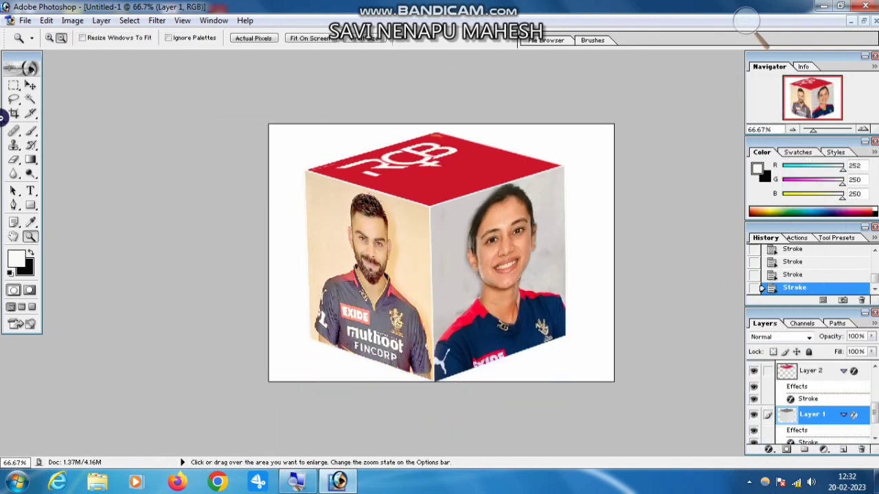
# Delete the white Background layer behind the cube
pyautogui.click(27, 101)
pyautogui.click(30, 88)
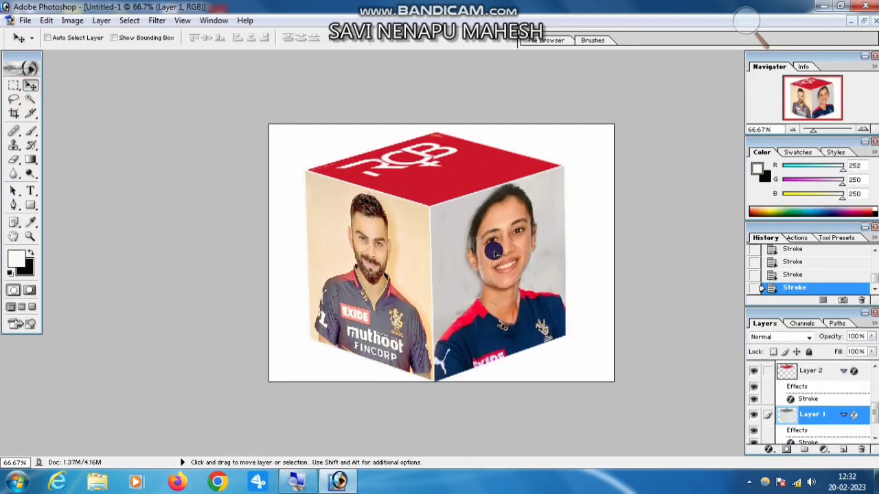
pyautogui.rightClick(588, 249)
pyautogui.click(632, 263)
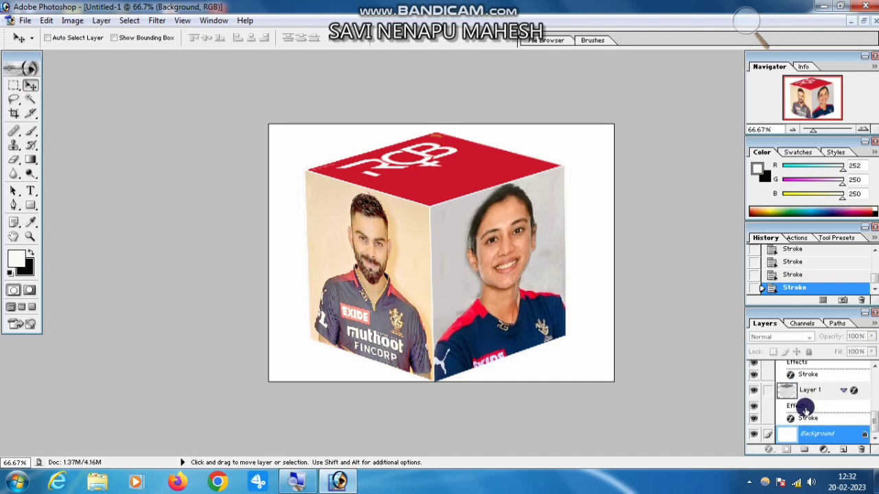
pyautogui.rightClick(819, 438)
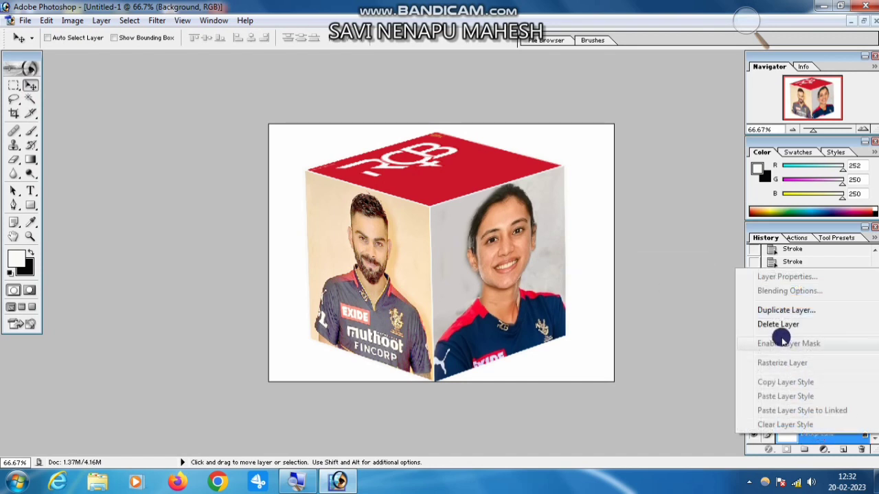
pyautogui.click(703, 375)
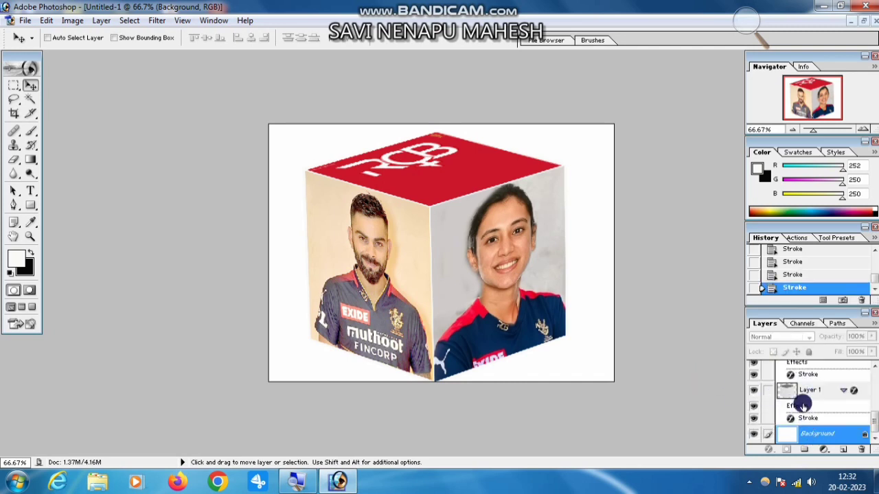
pyautogui.rightClick(813, 435)
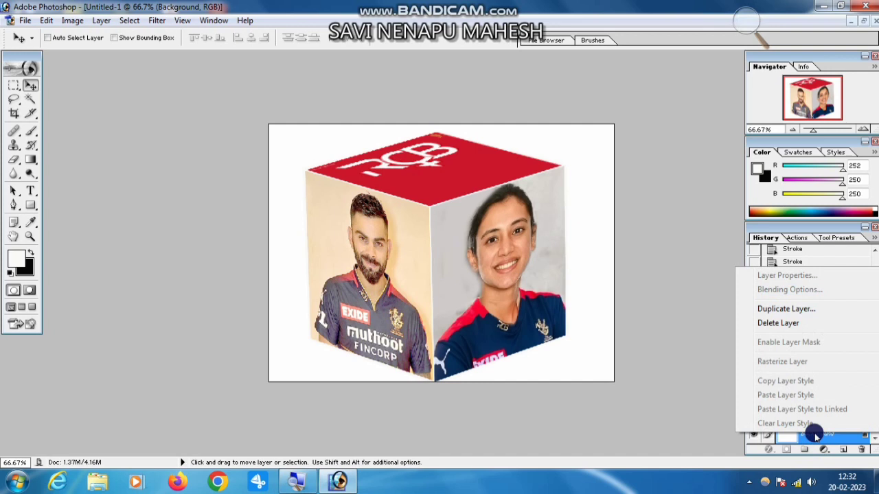
pyautogui.click(773, 327)
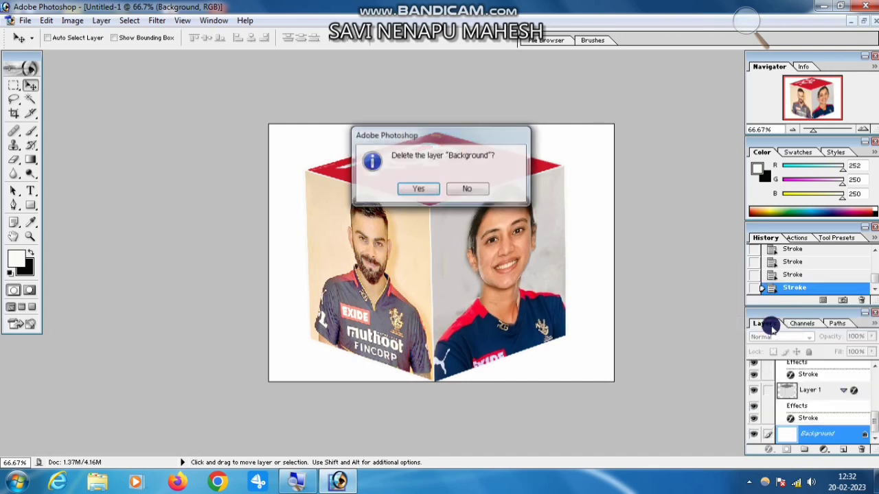
pyautogui.click(419, 189)
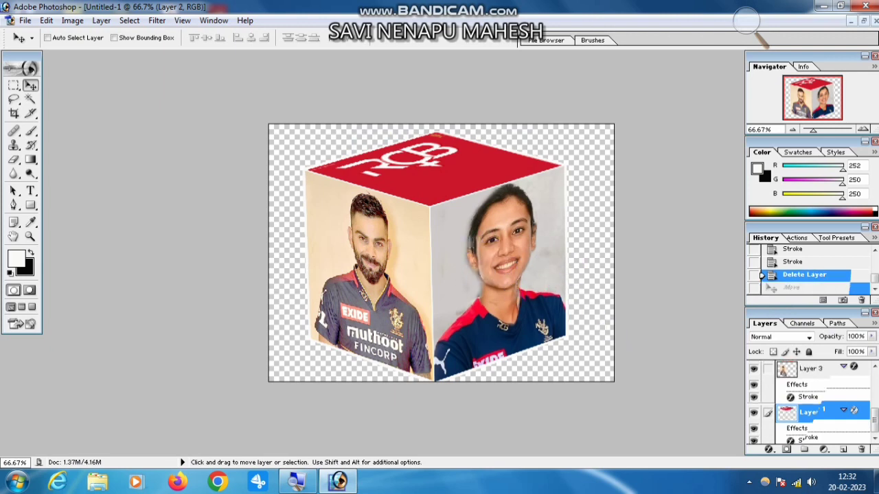
# Save a copy of the cube image to the Desktop in PNG format as "Untitled-1 copy.png"
pyautogui.click(25, 20)
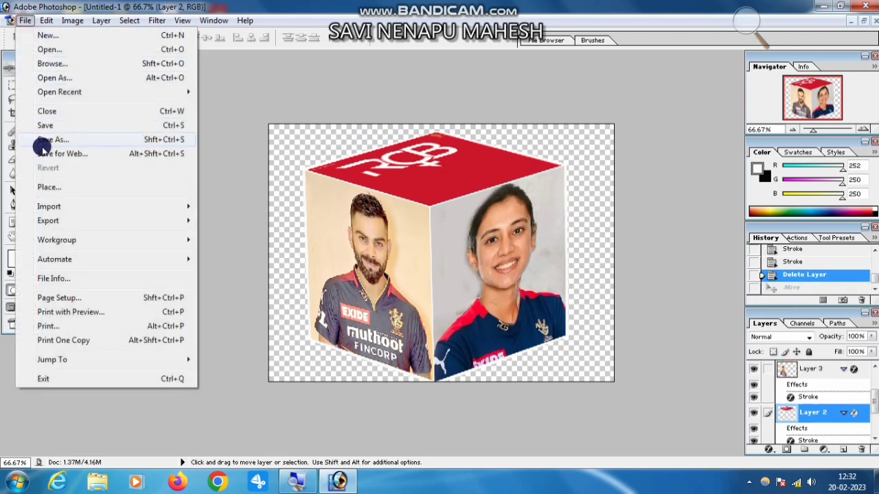
pyautogui.click(50, 139)
pyautogui.click(287, 127)
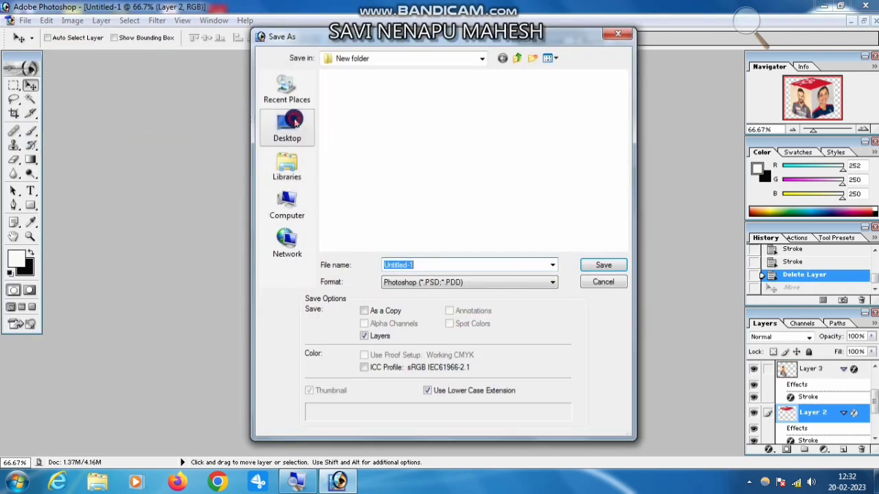
pyautogui.click(439, 283)
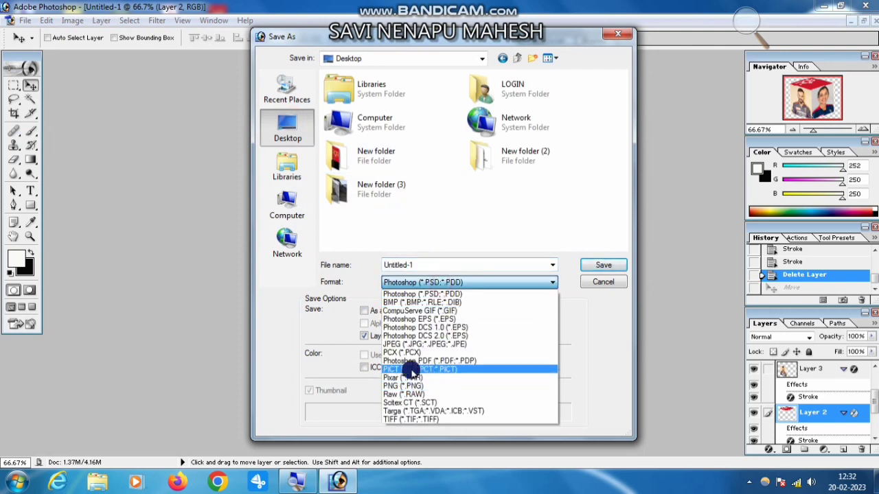
pyautogui.click(410, 346)
pyautogui.click(436, 282)
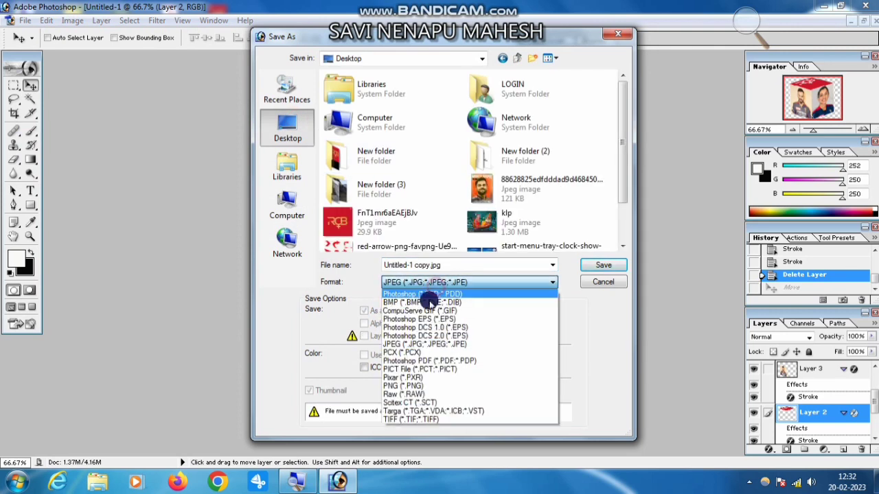
pyautogui.click(405, 384)
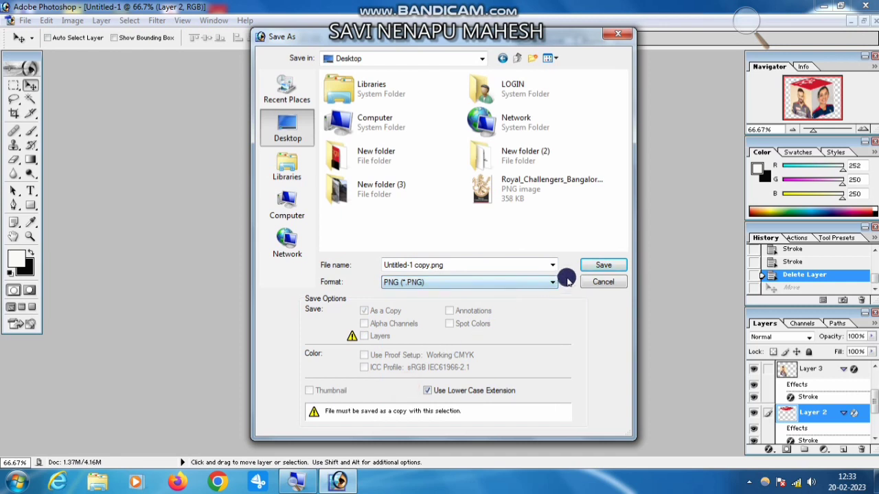
pyautogui.click(597, 265)
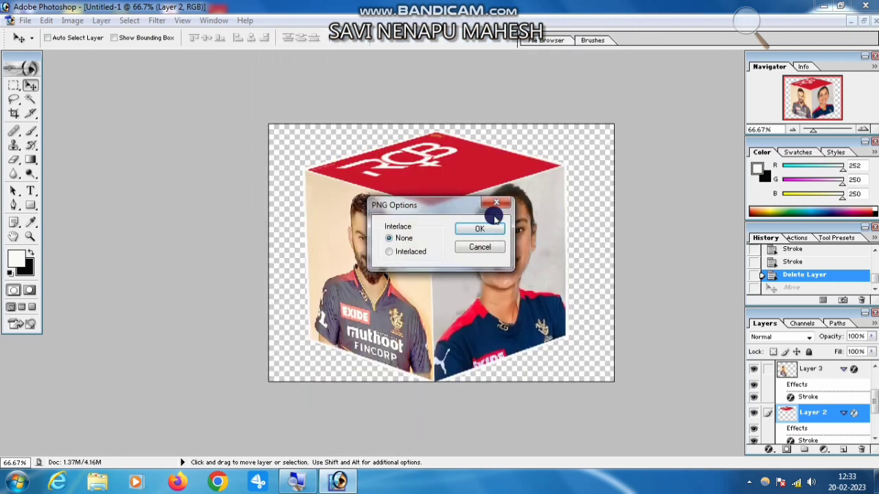